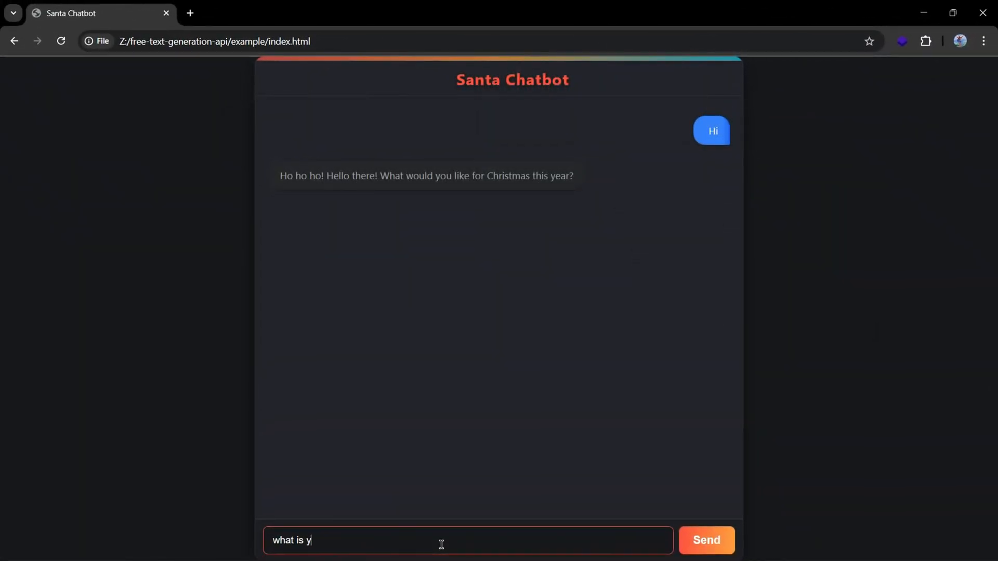
pyautogui.write('our name')
# Send 'what is your name', a self-introduction and 'do u remember my name' to the Santa Chatbot.
pyautogui.press('Return')
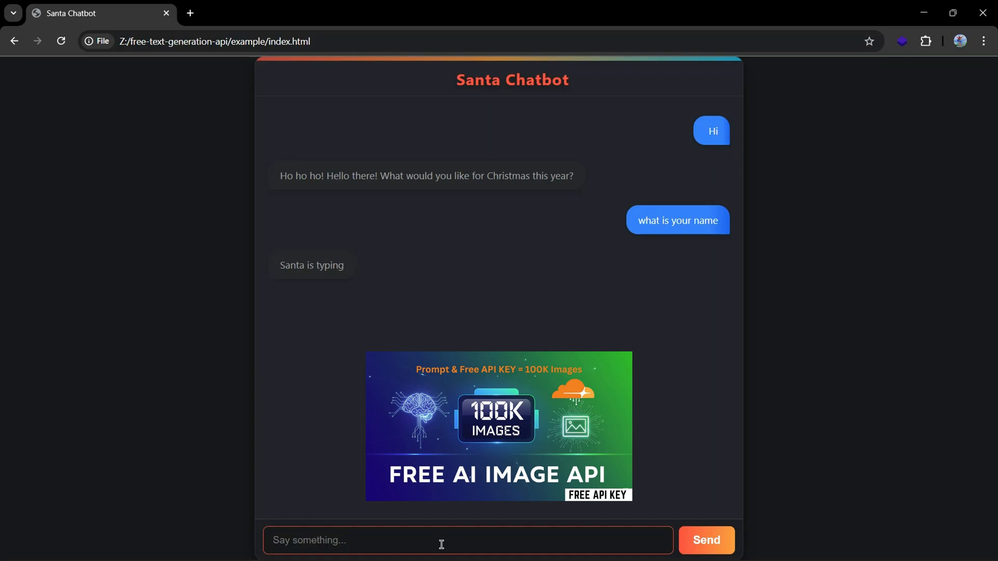
pyautogui.write('I am trad')
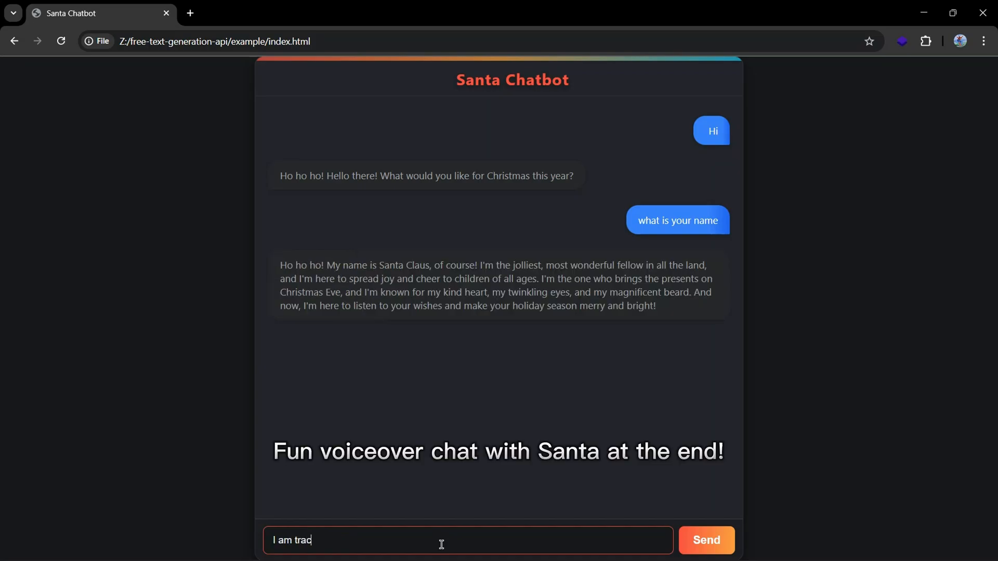
pyautogui.press('Return')
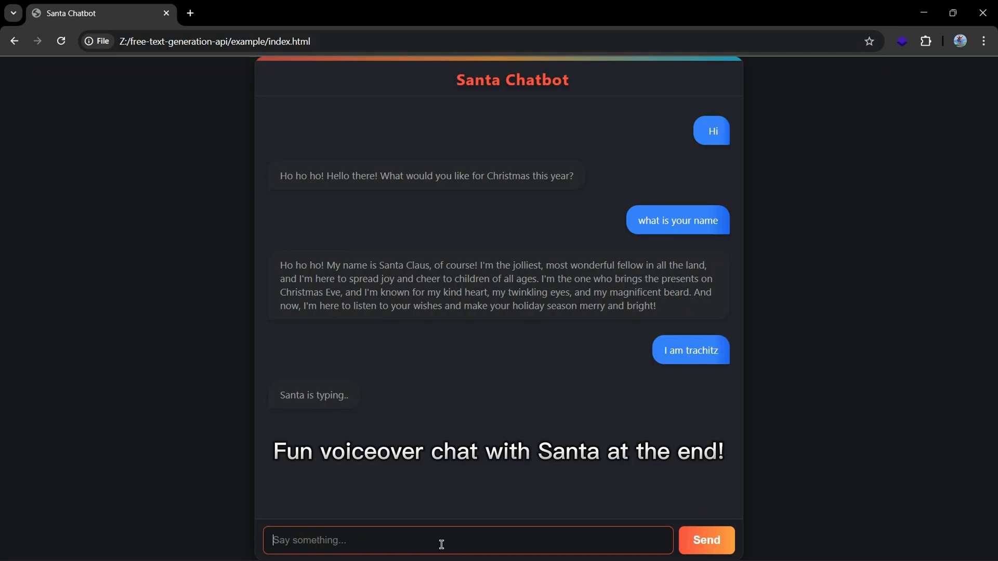
pyautogui.write('do u remembe')
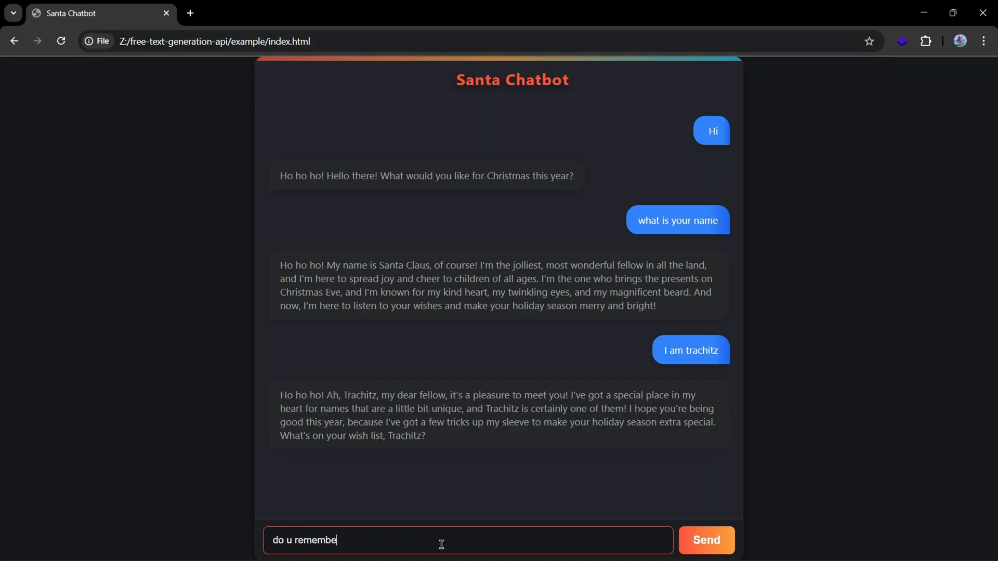
pyautogui.write('r my name')
pyautogui.press('Return')
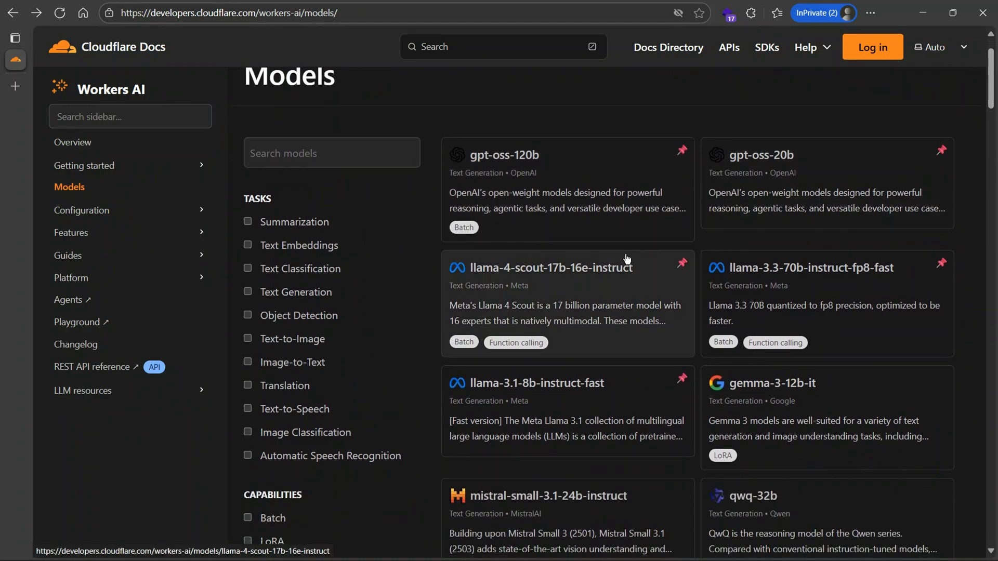
pyautogui.scroll(-2, 715, 312)
pyautogui.scroll(-10, 715, 363)
pyautogui.scroll(5, 715, 363)
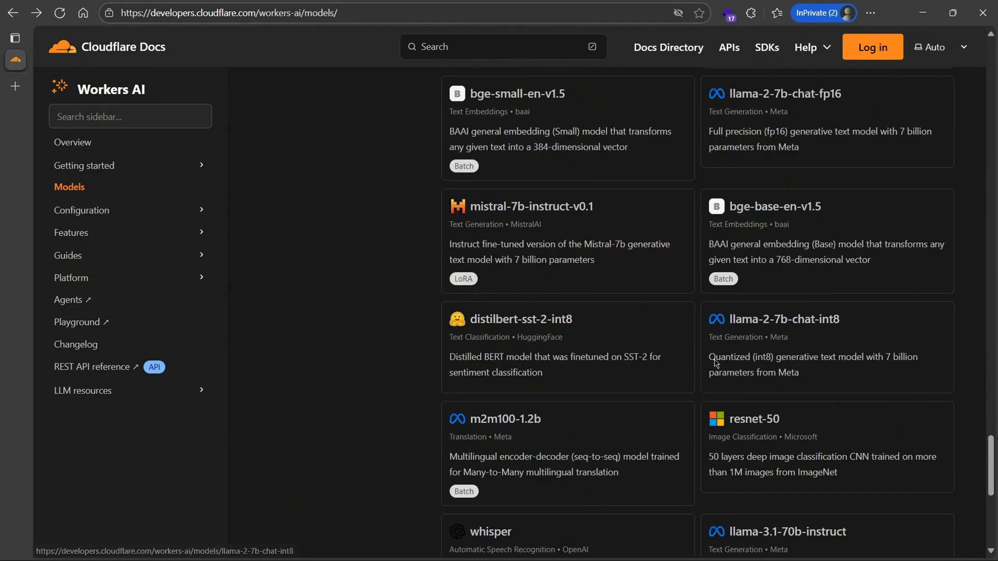
pyautogui.scroll(5, 715, 362)
pyautogui.scroll(5, 715, 362)
pyautogui.scroll(5, 714, 363)
pyautogui.scroll(5, 715, 363)
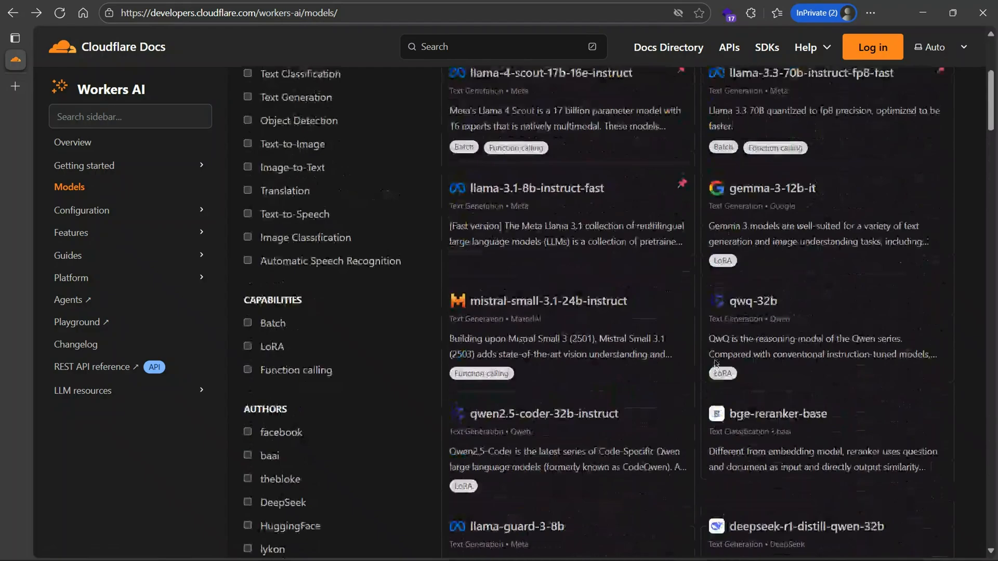
pyautogui.scroll(5, 715, 363)
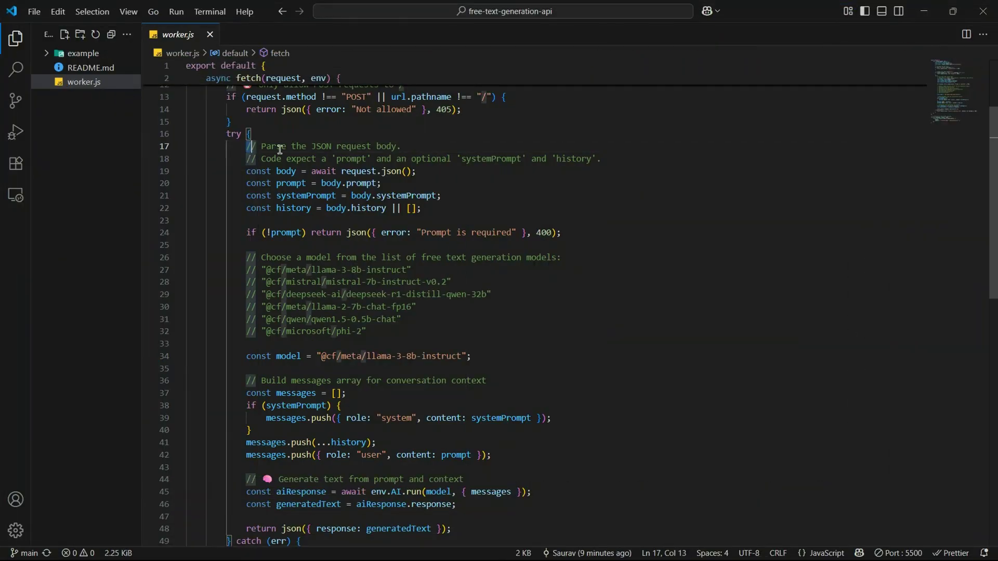
# Filter the Workers AI models catalogue to Text-to-Image and Image-to-Text tasks.
pyautogui.moveTo(247, 145); pyautogui.dragTo(401, 146)
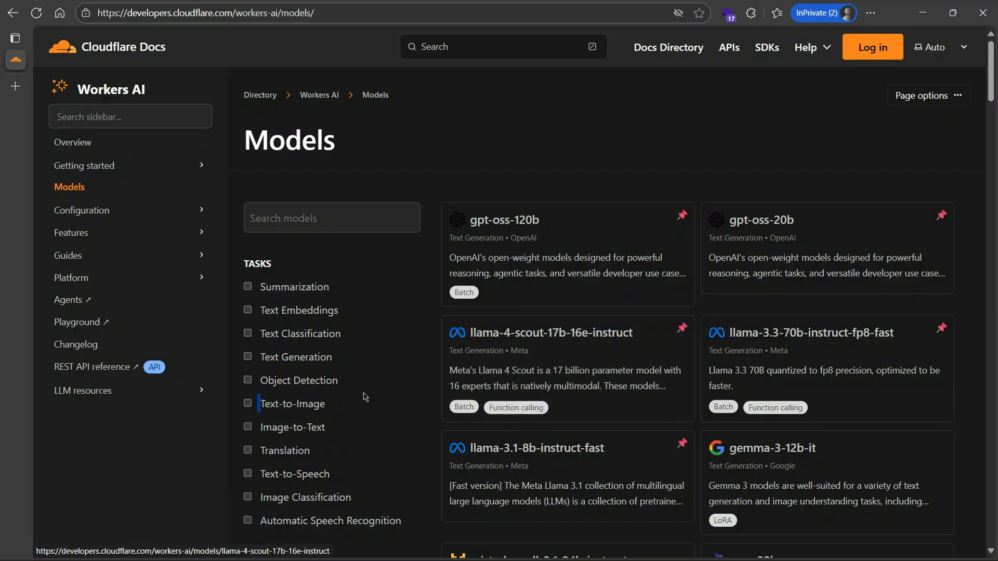
pyautogui.click(256, 403)
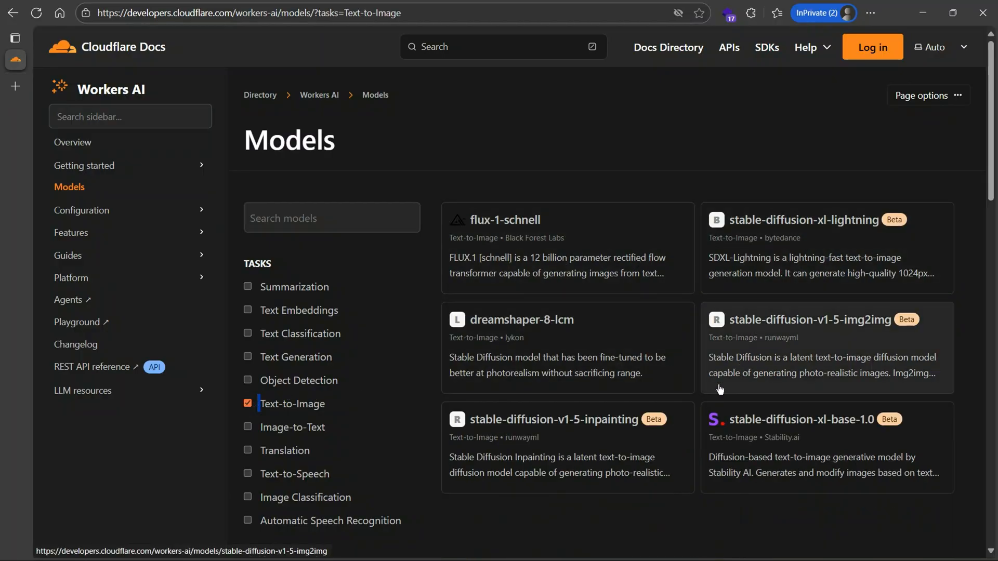
pyautogui.click(248, 427)
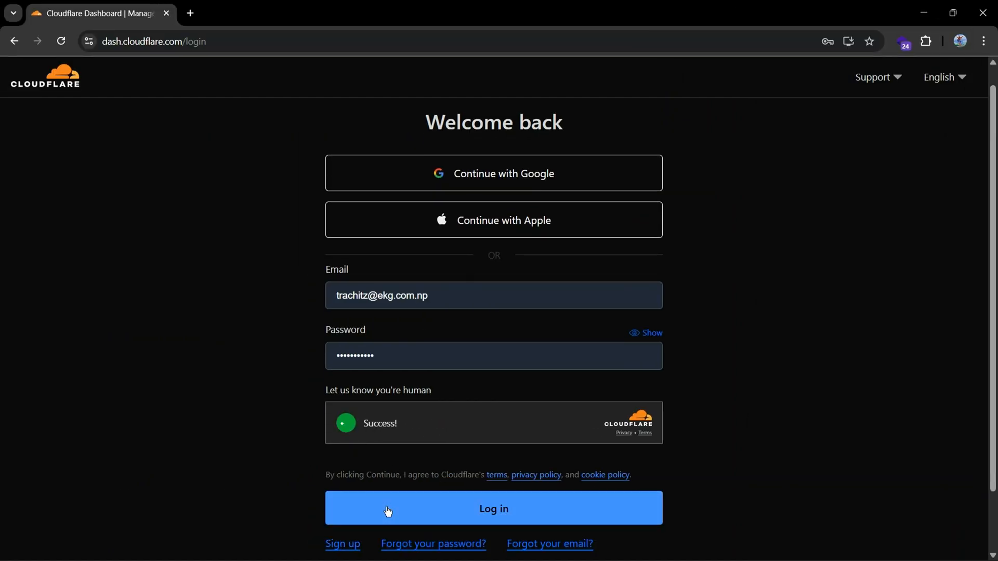
# Log in, go to Workers & Pages under Compute, and start creating a new application.
pyautogui.click(387, 508)
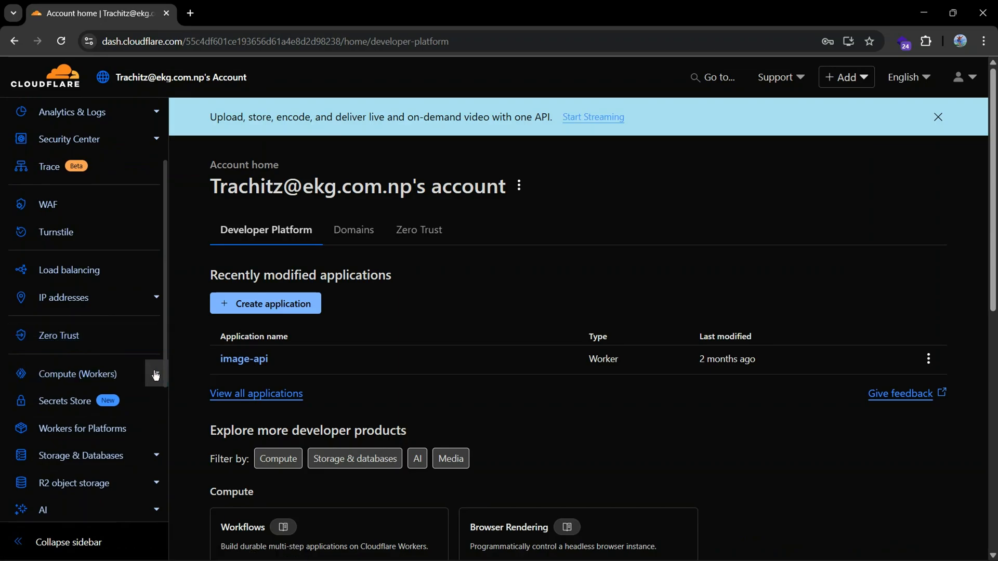
pyautogui.click(157, 373)
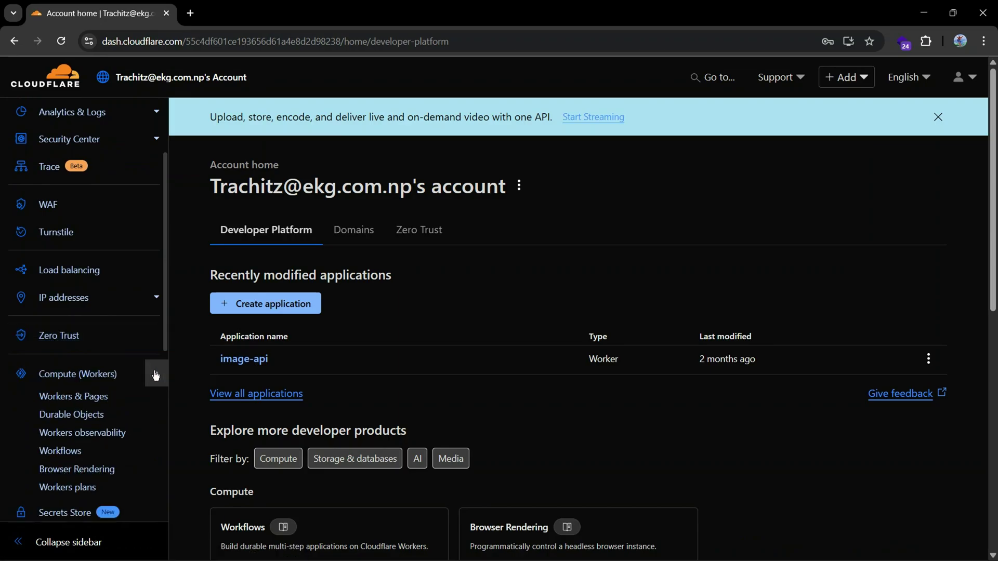
pyautogui.click(66, 399)
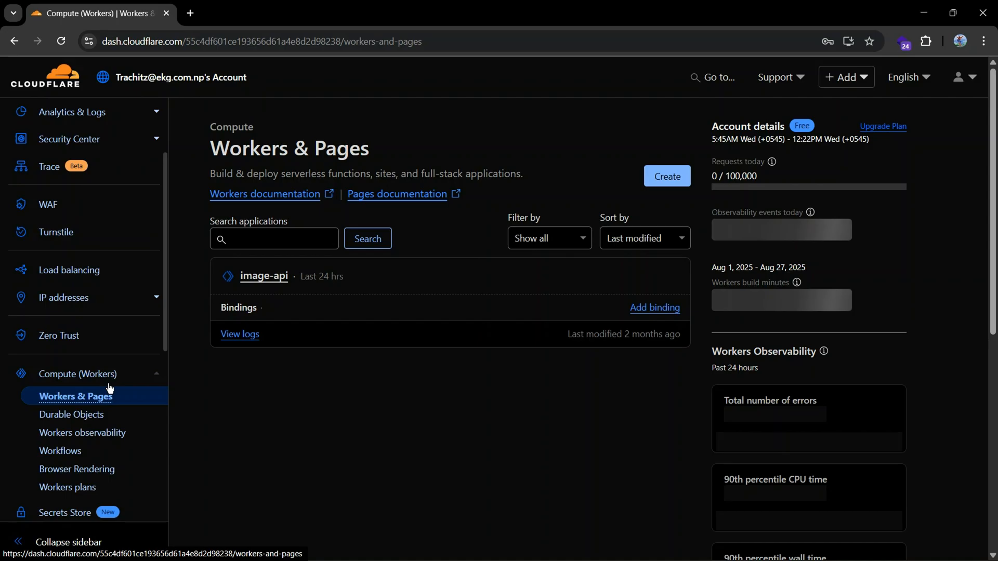
pyautogui.click(674, 182)
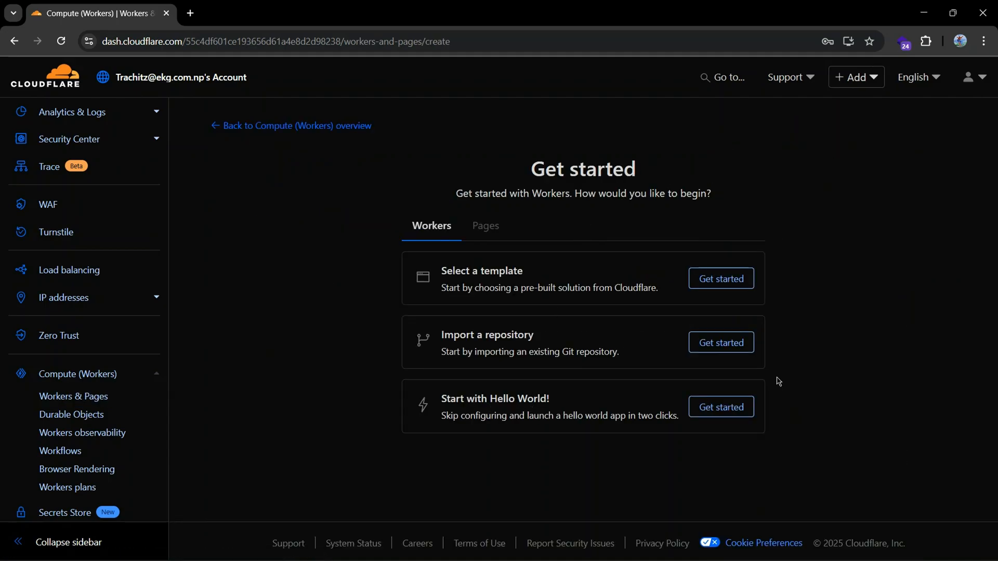
# Start a Hello World worker and rename it to text-generation.
pyautogui.click(721, 408)
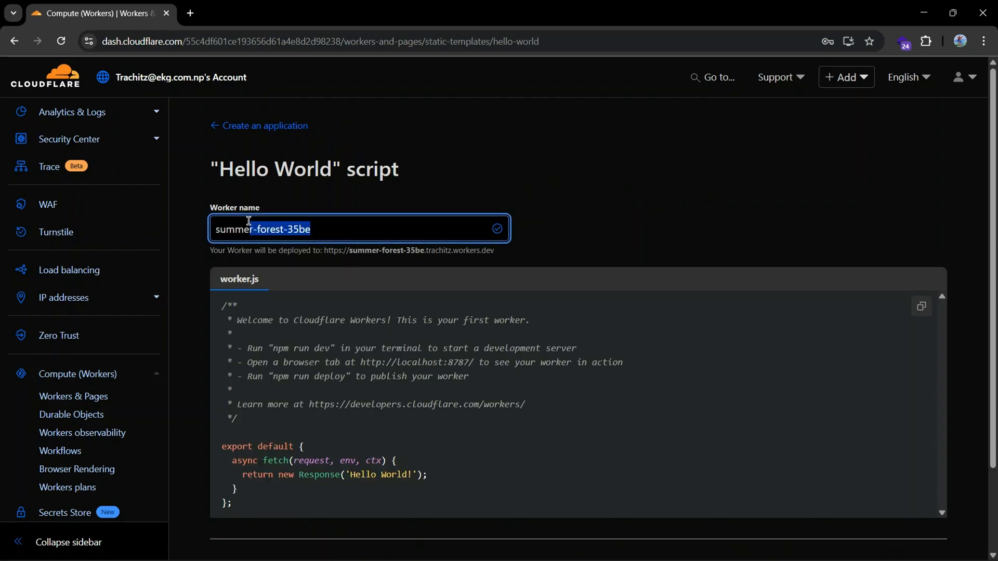
pyautogui.moveTo(329, 226); pyautogui.dragTo(211, 248)
pyautogui.moveTo(326, 250); pyautogui.dragTo(488, 258)
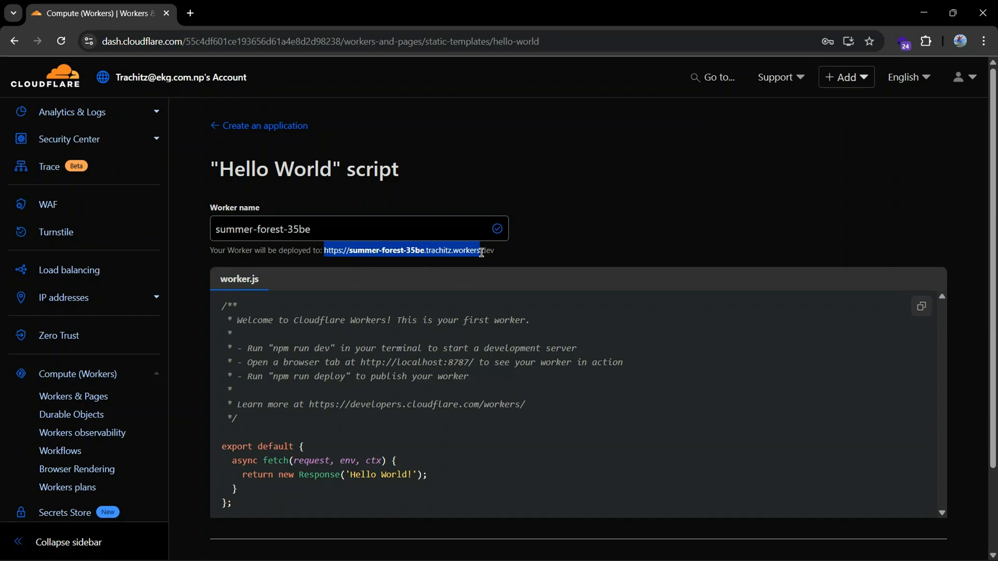
pyautogui.tripleClick(419, 230)
pyautogui.press('BackSpace')
pyautogui.write('te')
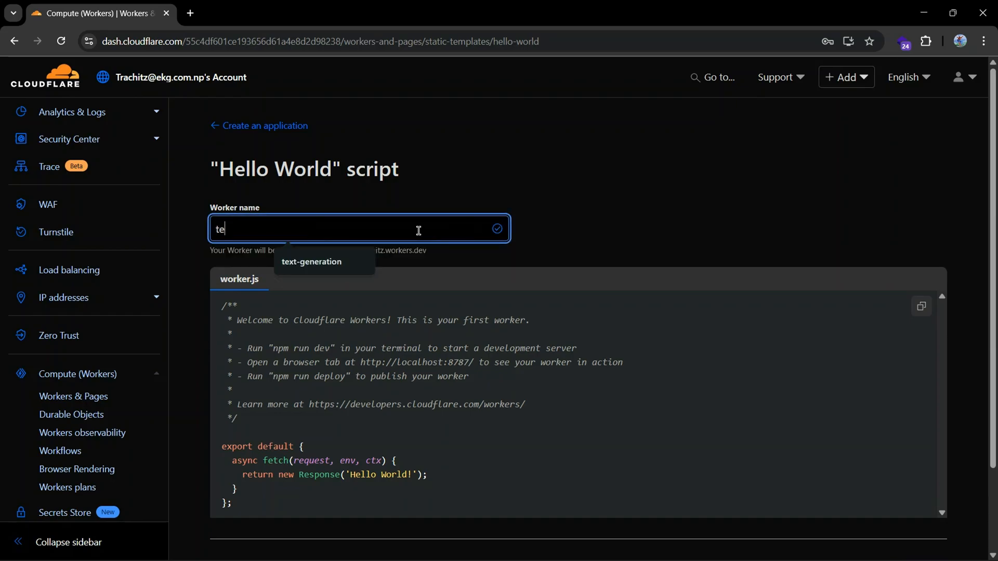
pyautogui.press('Down')
pyautogui.press('Return')
pyautogui.moveTo(325, 250); pyautogui.dragTo(477, 251)
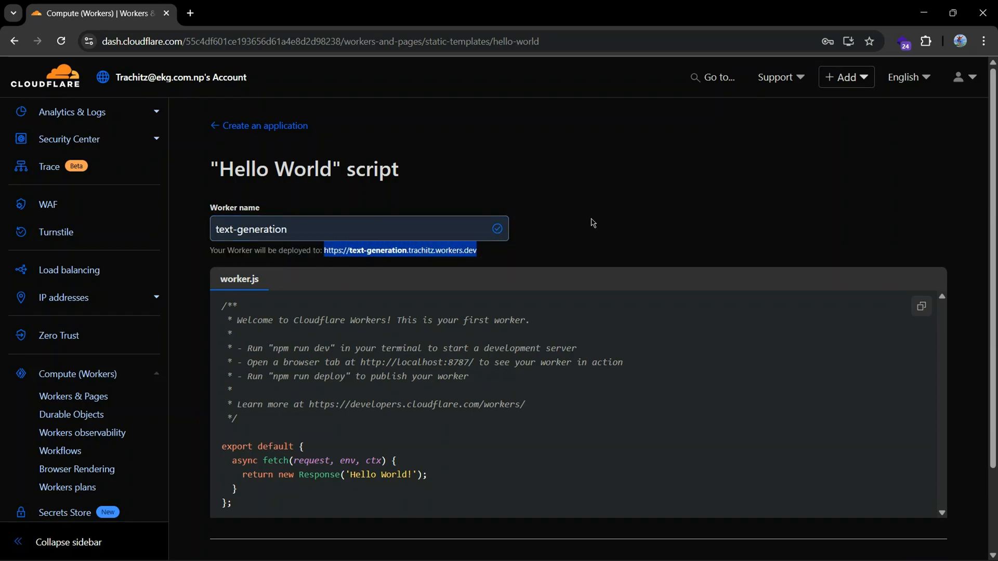
pyautogui.scroll(-3, 593, 224)
# Deploy the text-generation worker and view its preview page.
pyautogui.click(933, 476)
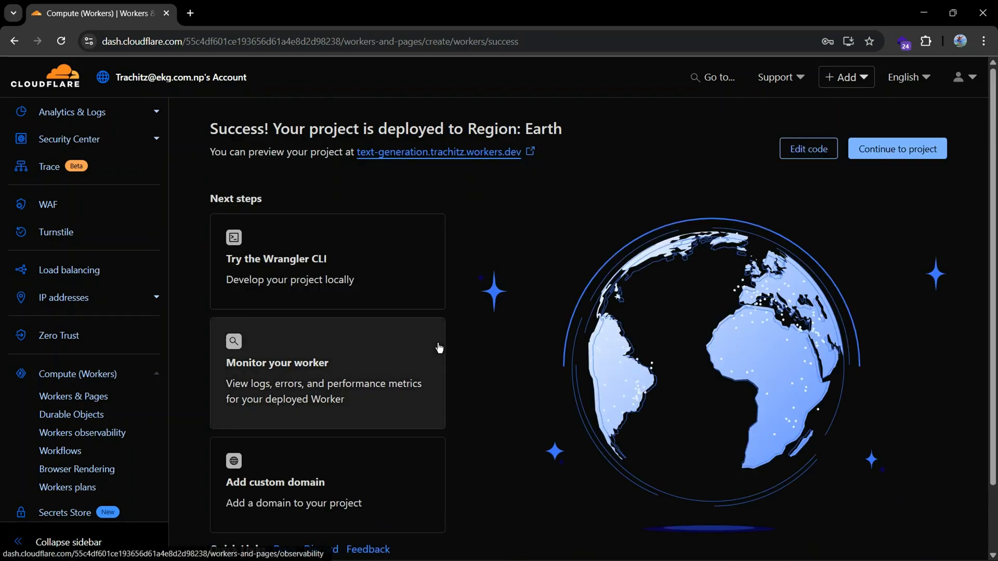
pyautogui.click(465, 152)
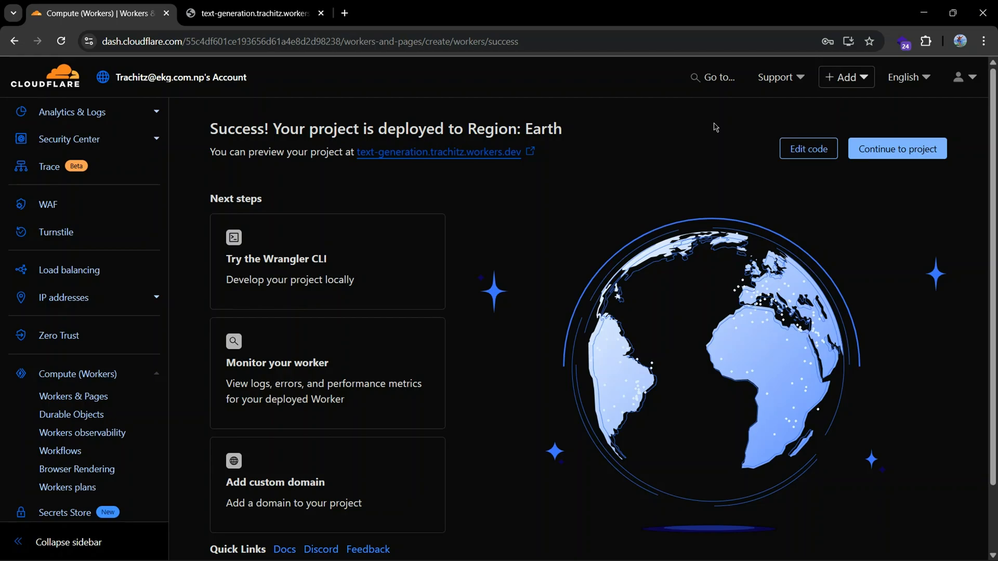
# Add a Workers AI binding named AI to the text-generation worker.
pyautogui.click(897, 149)
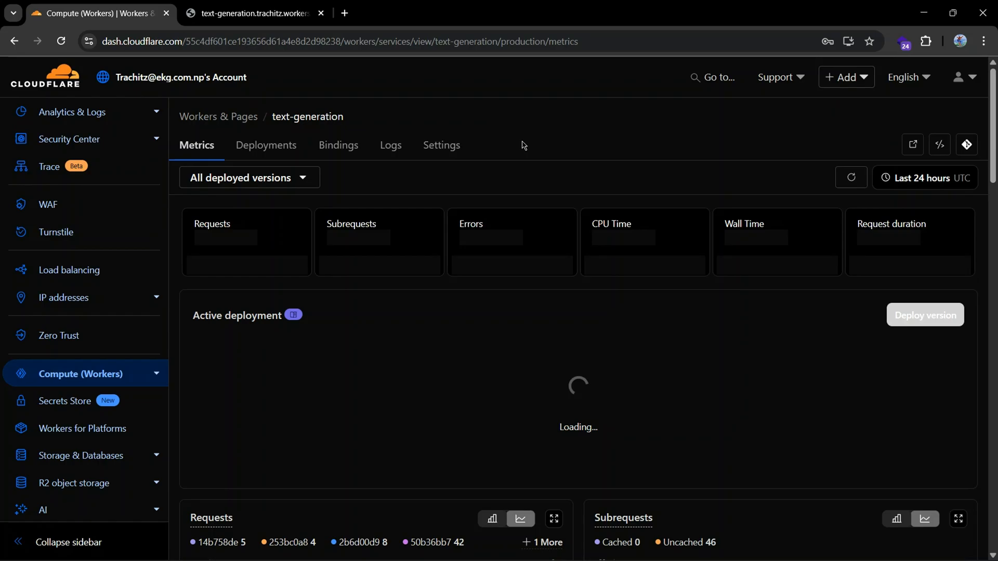
pyautogui.click(339, 145)
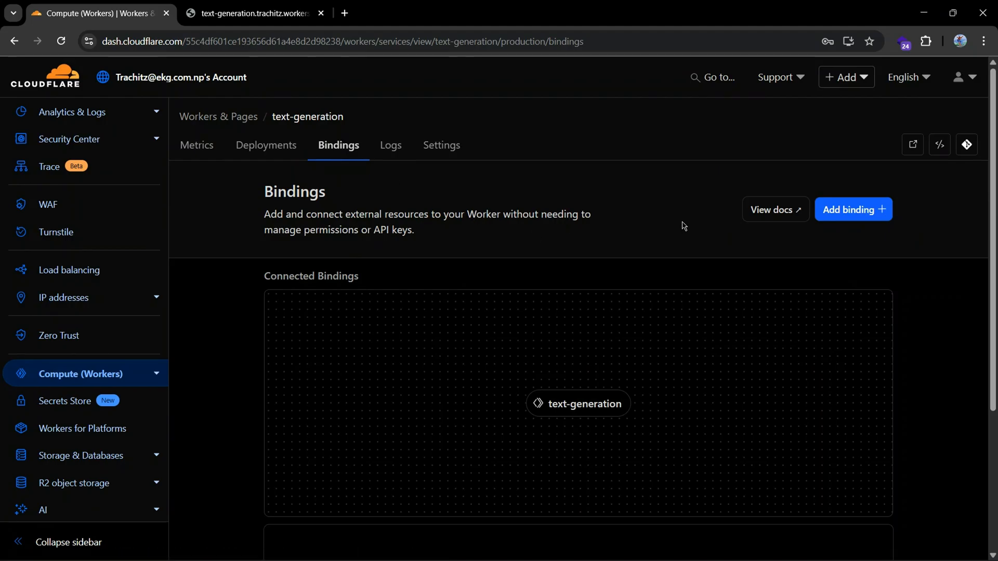
pyautogui.click(862, 217)
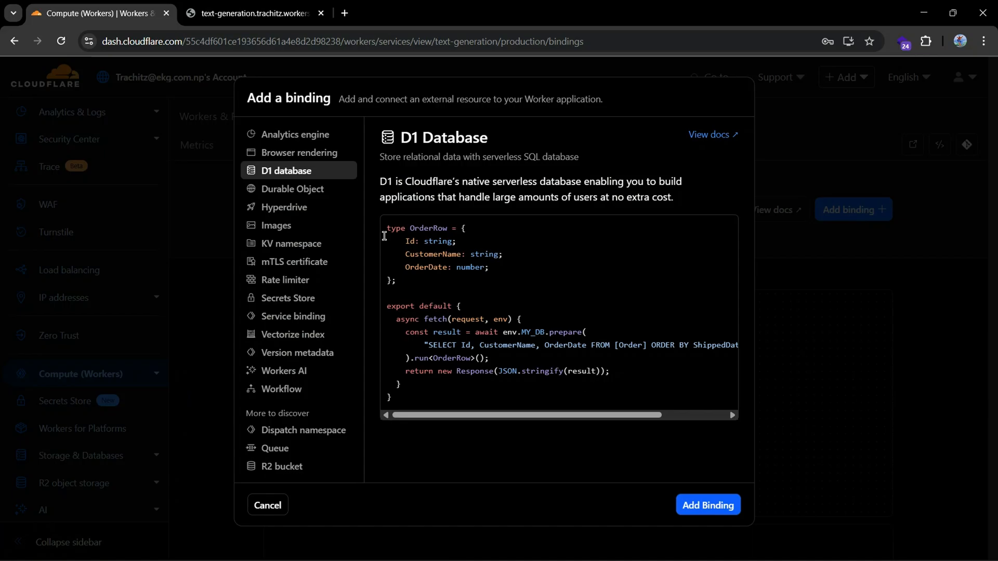
pyautogui.click(282, 376)
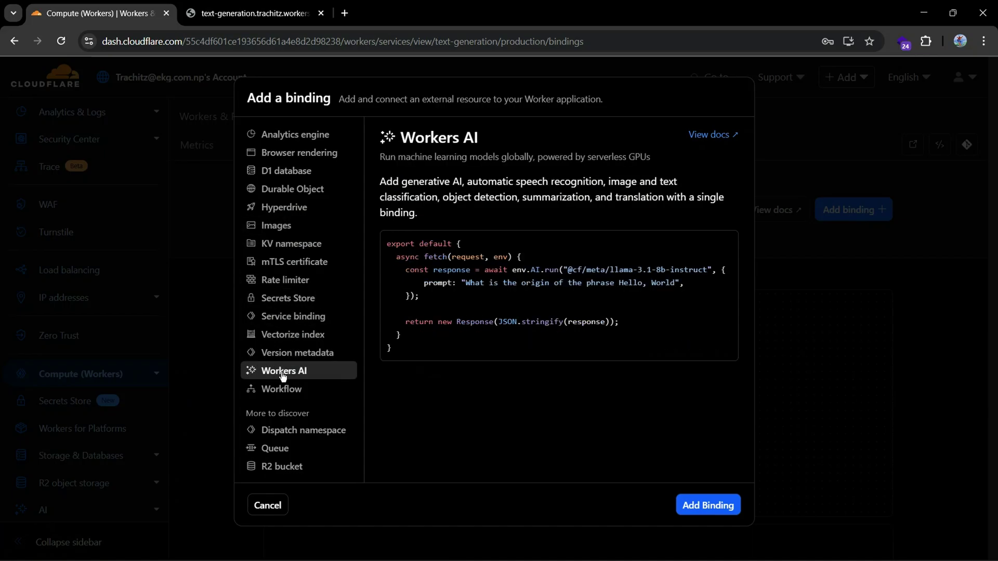
pyautogui.click(708, 506)
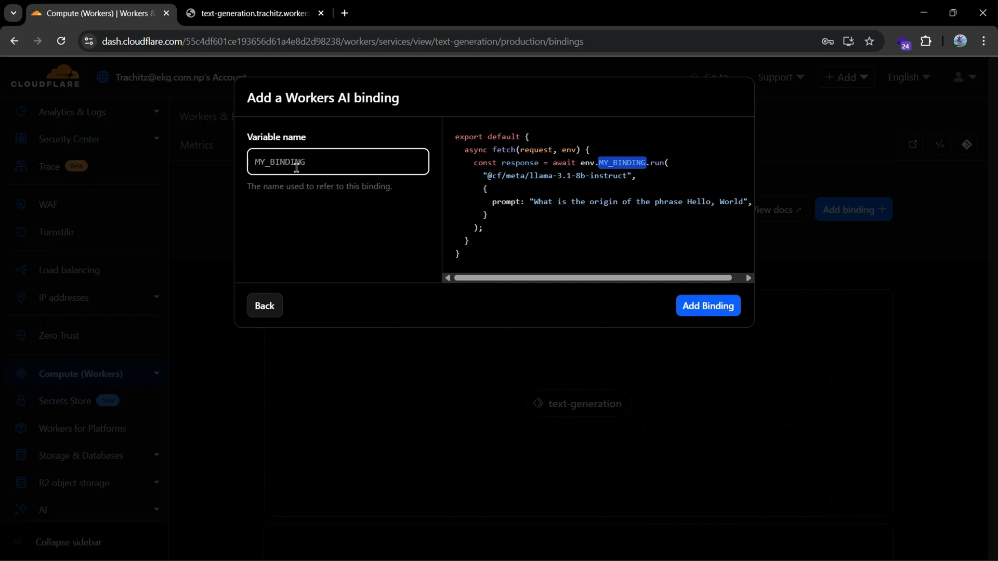
pyautogui.write('AI')
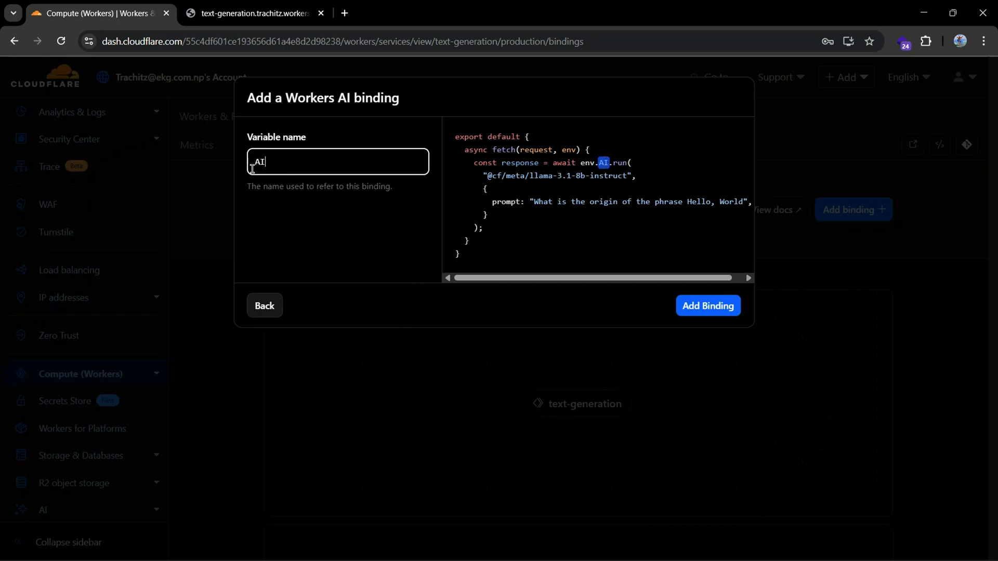
pyautogui.click(341, 186)
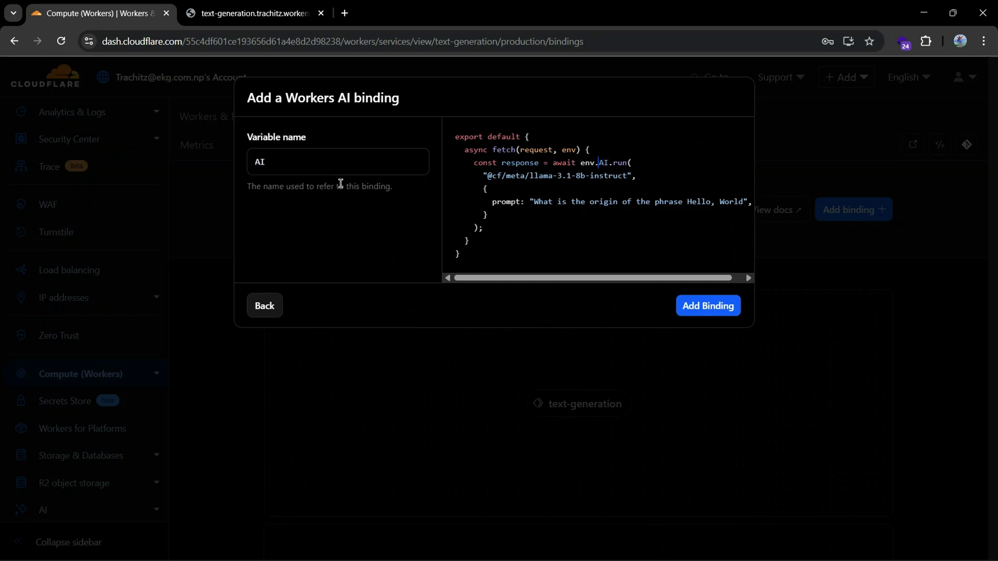
pyautogui.click(708, 306)
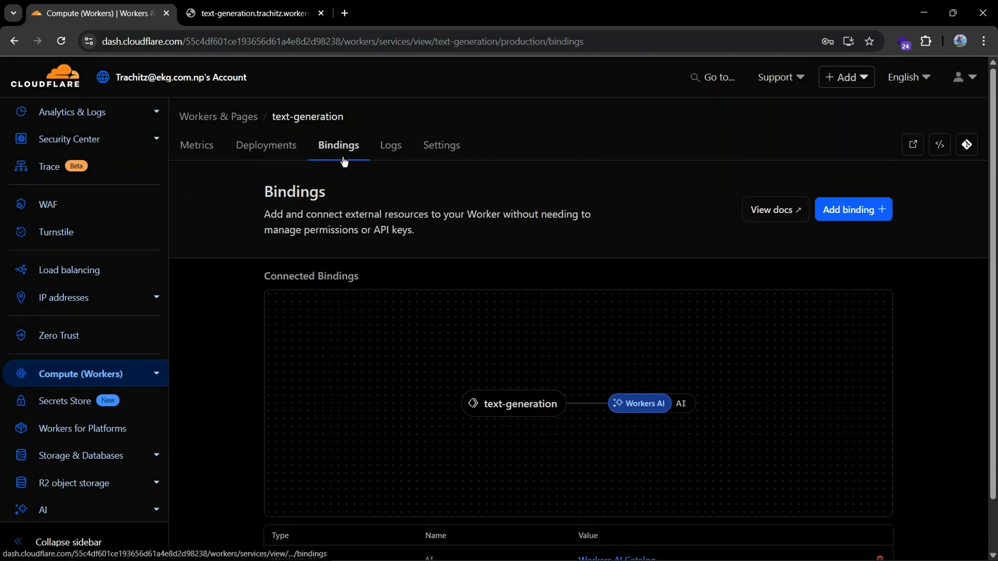
# In the worker's settings, add a new variable of type Secret.
pyautogui.click(442, 145)
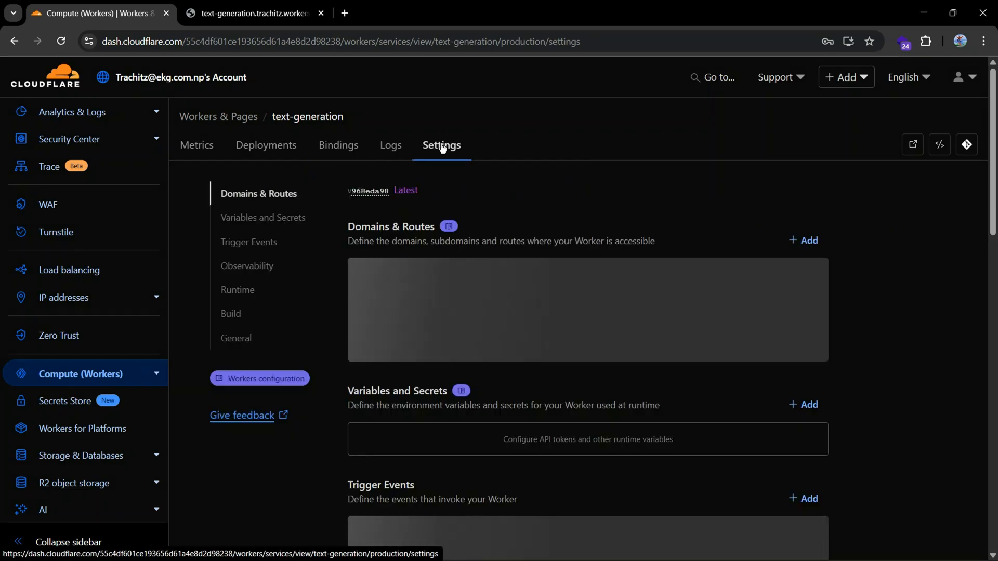
pyautogui.scroll(-1, 554, 302)
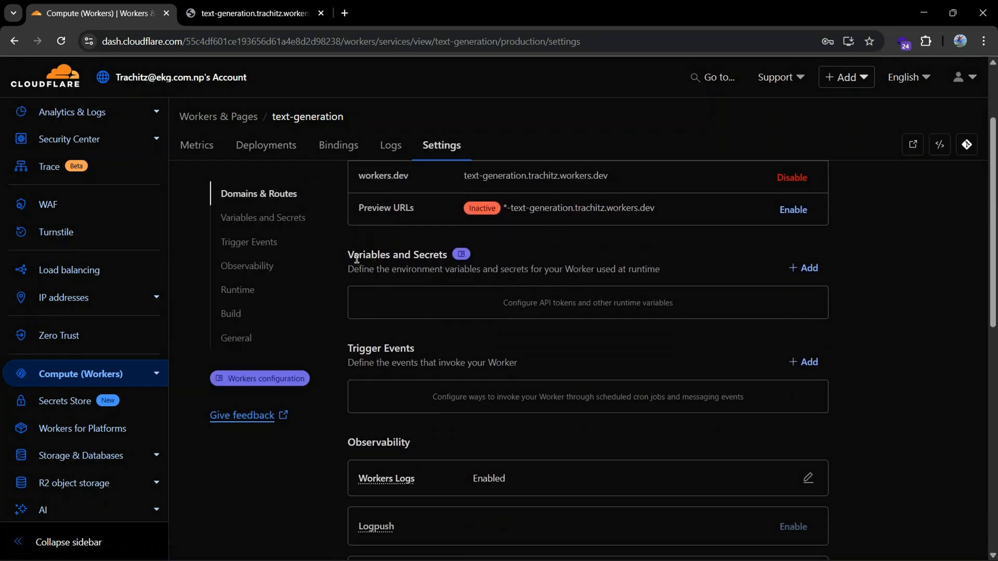
pyautogui.moveTo(348, 257); pyautogui.dragTo(449, 257)
pyautogui.click(546, 265)
pyautogui.click(809, 272)
pyautogui.click(787, 187)
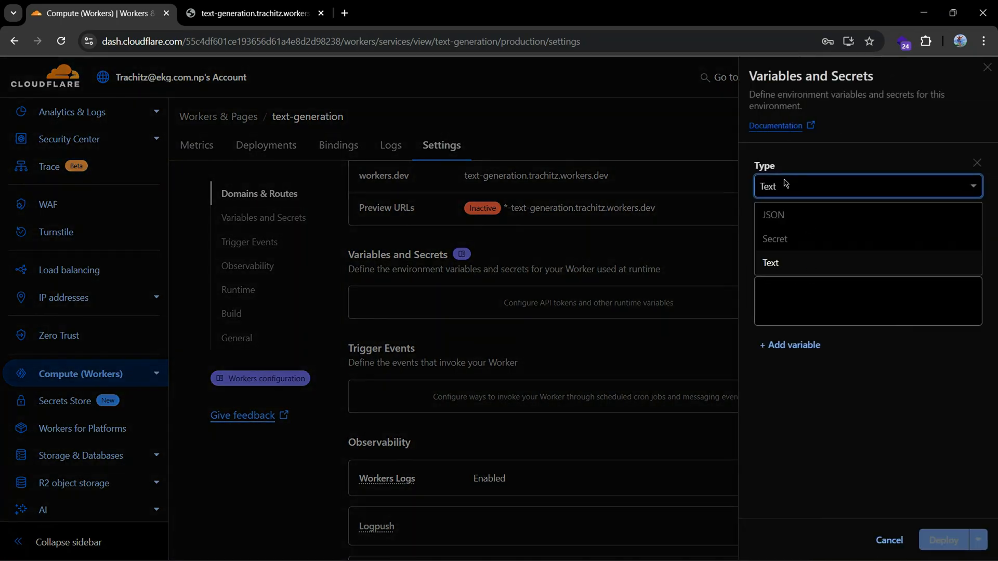
pyautogui.click(787, 240)
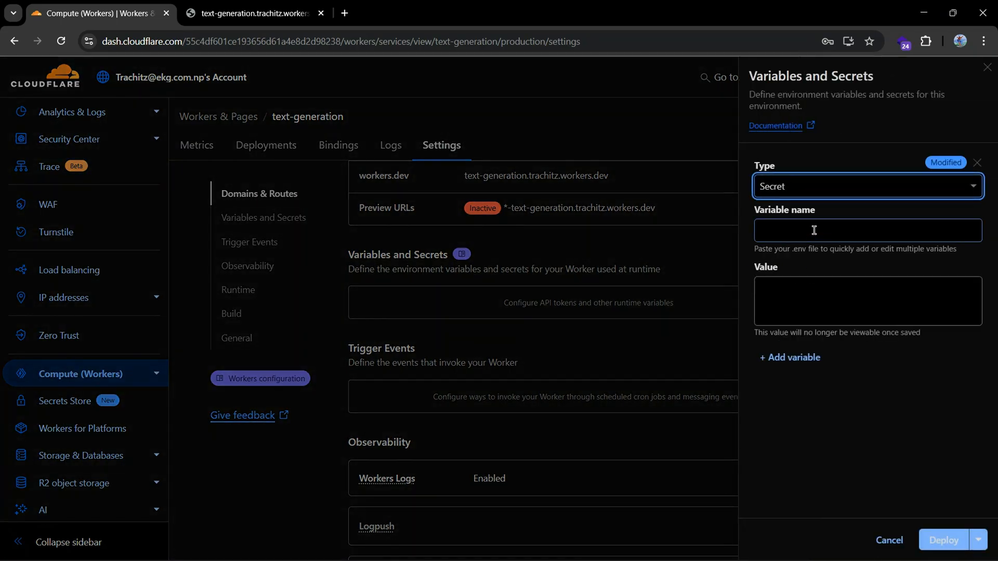
# Name the secret API_KEY, enter its value, and deploy it.
pyautogui.click(813, 232)
pyautogui.click(842, 263)
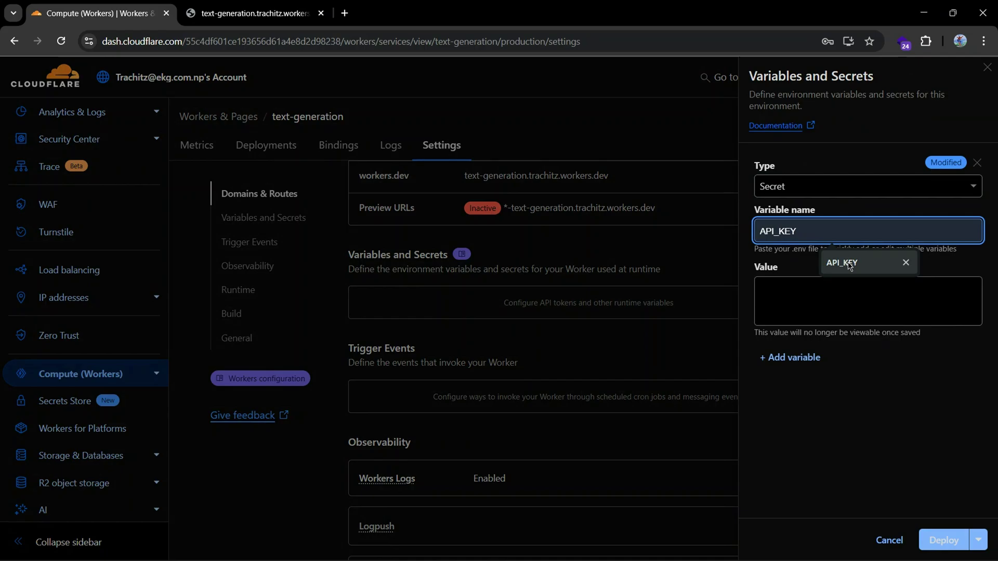
pyautogui.doubleClick(808, 231)
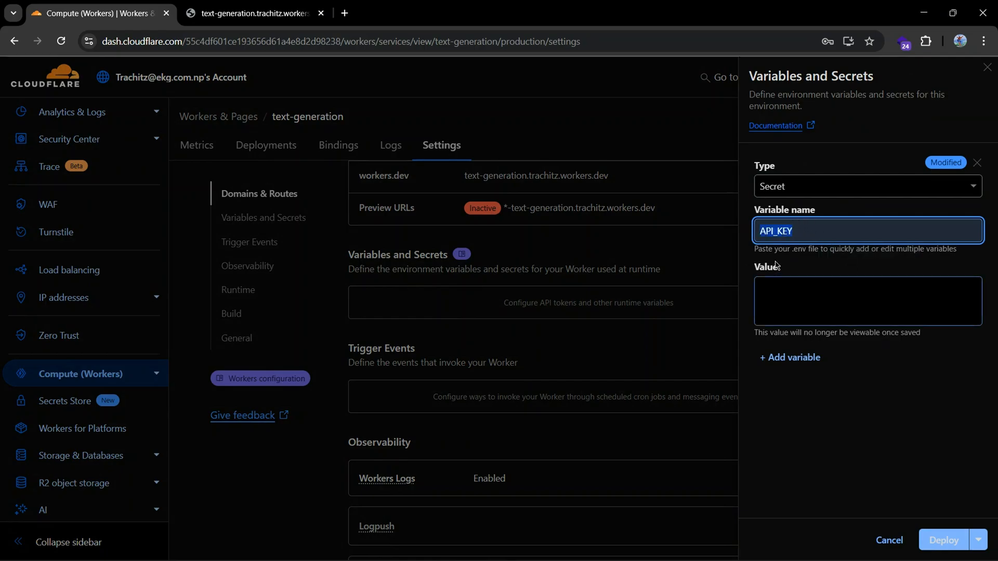
pyautogui.click(781, 279)
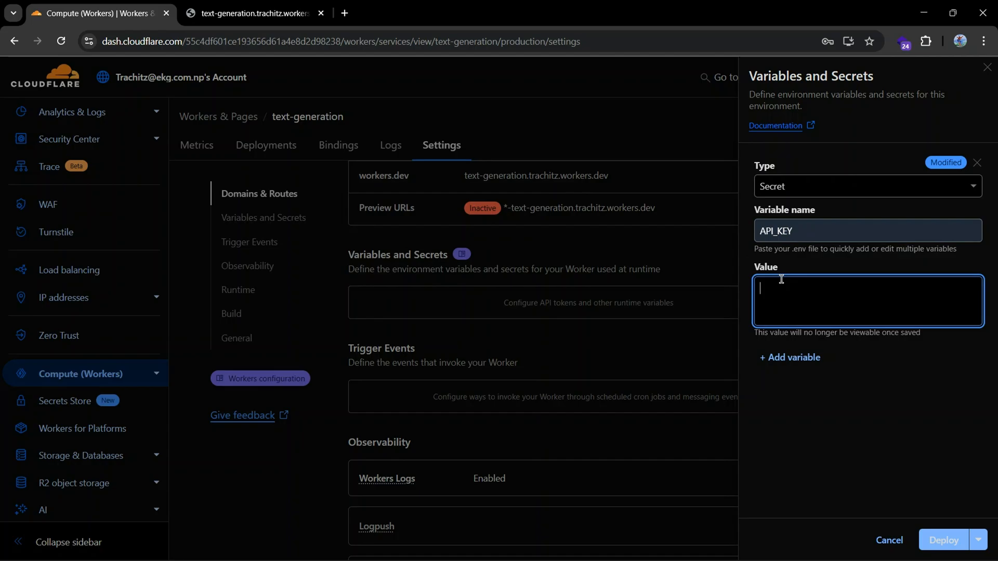
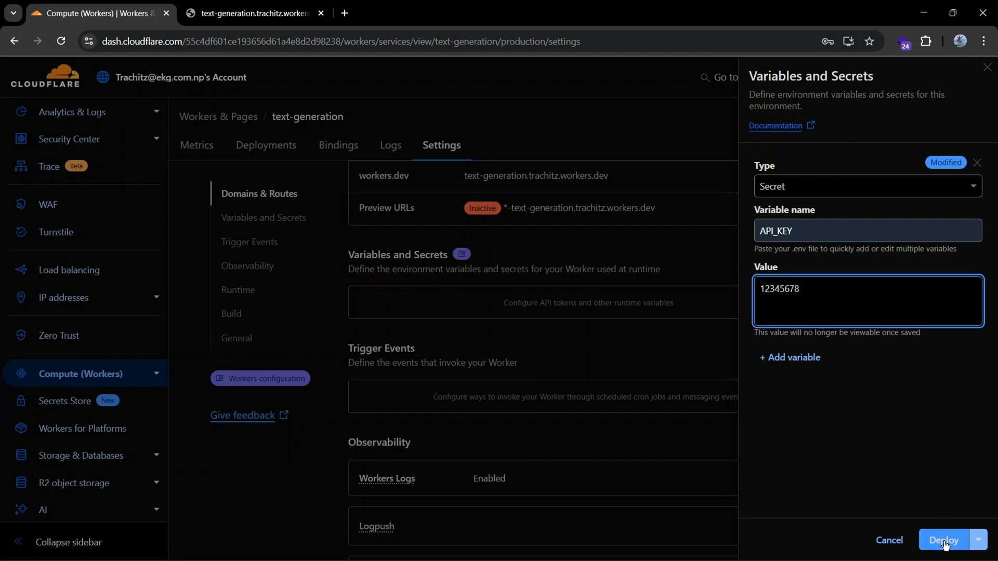
pyautogui.click(945, 544)
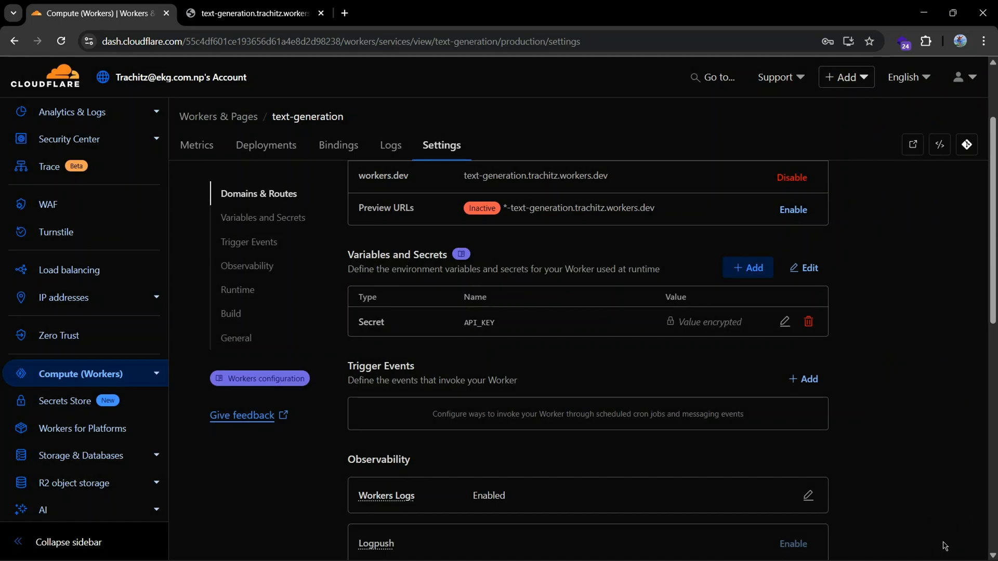
pyautogui.scroll(2, 616, 495)
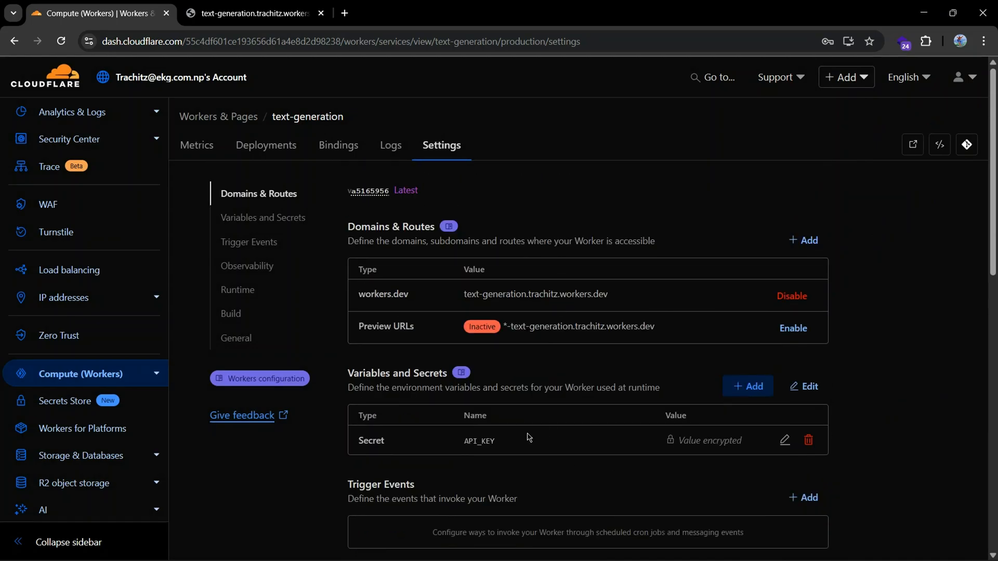
# Edit the worker's code and delete the starter Hello World code.
pyautogui.click(940, 145)
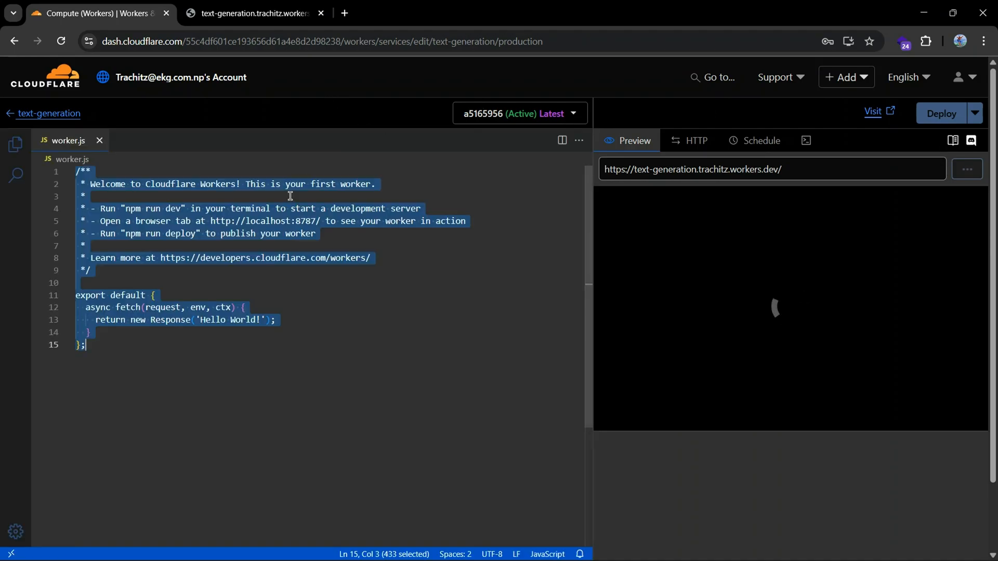
pyautogui.click(346, 302)
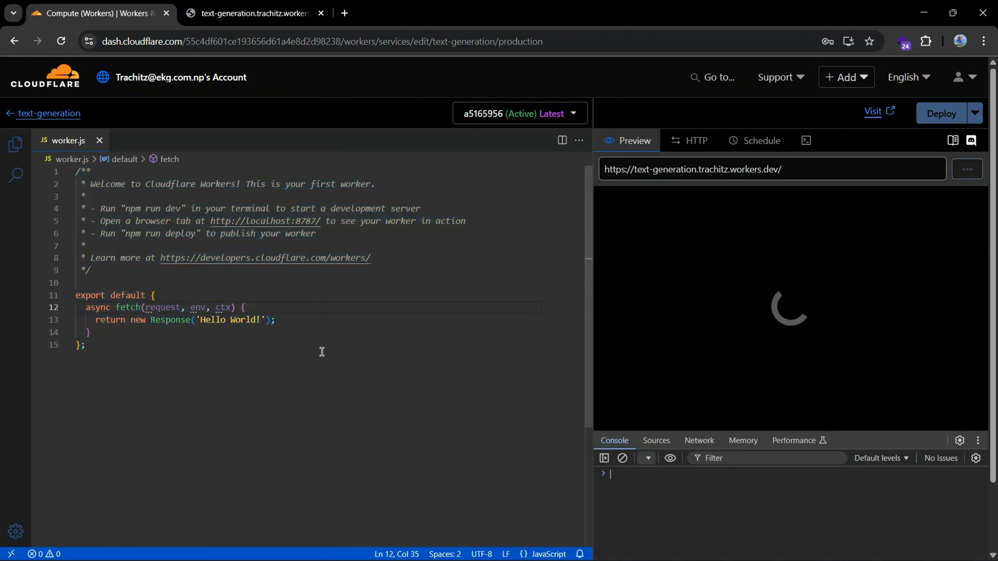
pyautogui.moveTo(176, 368); pyautogui.dragTo(67, 286)
pyautogui.click(215, 358)
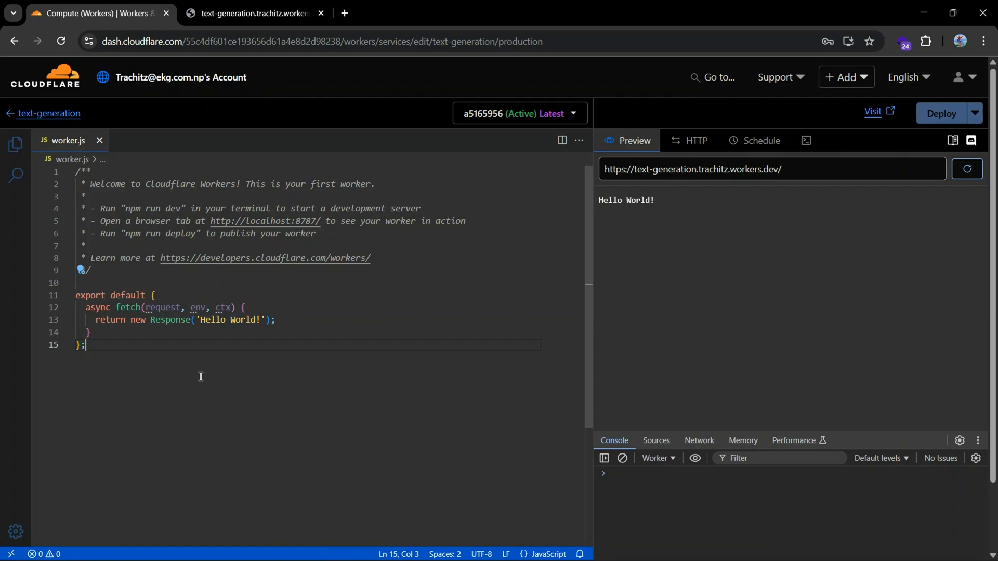
pyautogui.hotkey('ctrl', 'a')
pyautogui.press('BackSpace')
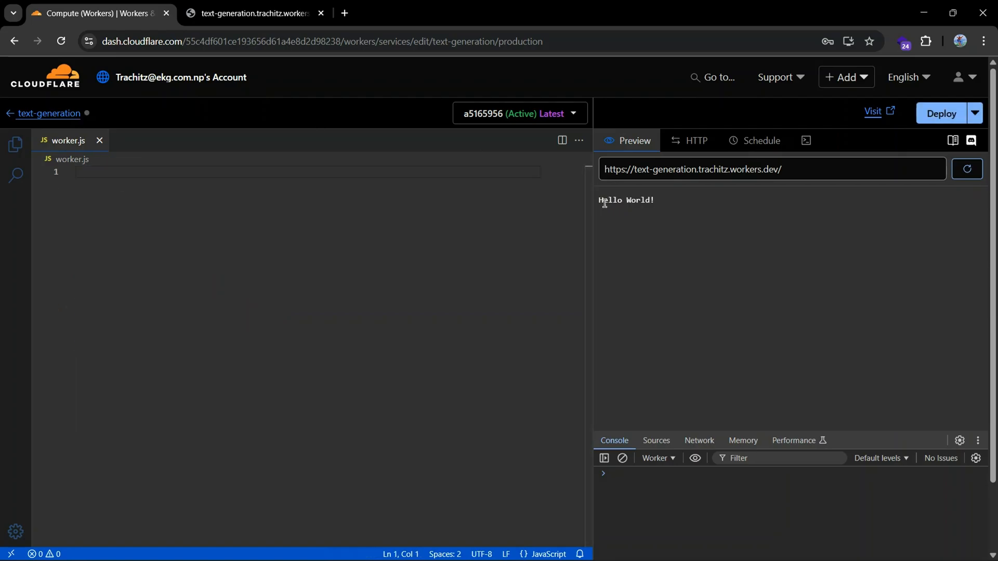
# Copy all of worker.js from VS Code into the Cloudflare editor and deploy it.
pyautogui.hotkey('alt', 'Tab')
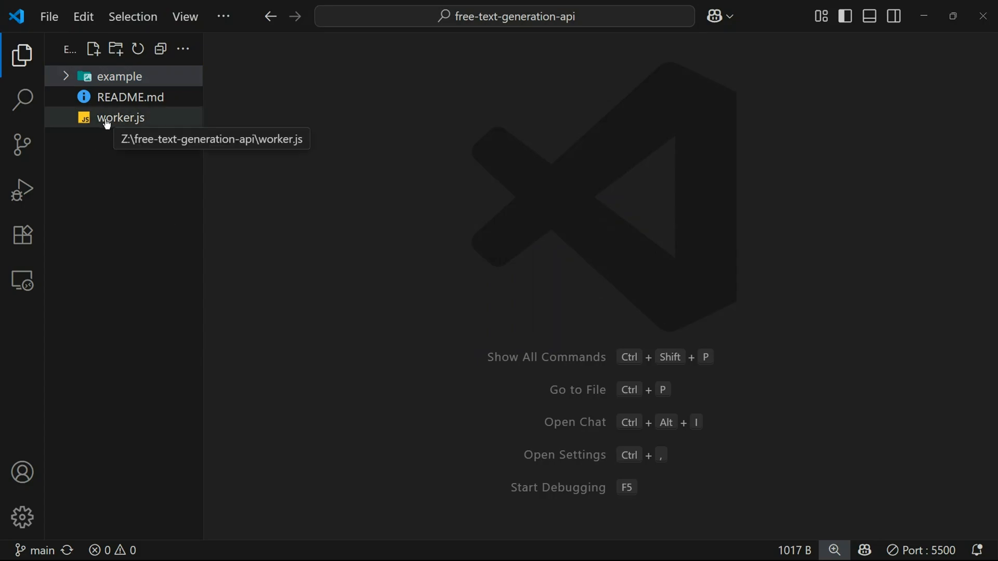
pyautogui.click(103, 122)
pyautogui.scroll(10, 440, 201)
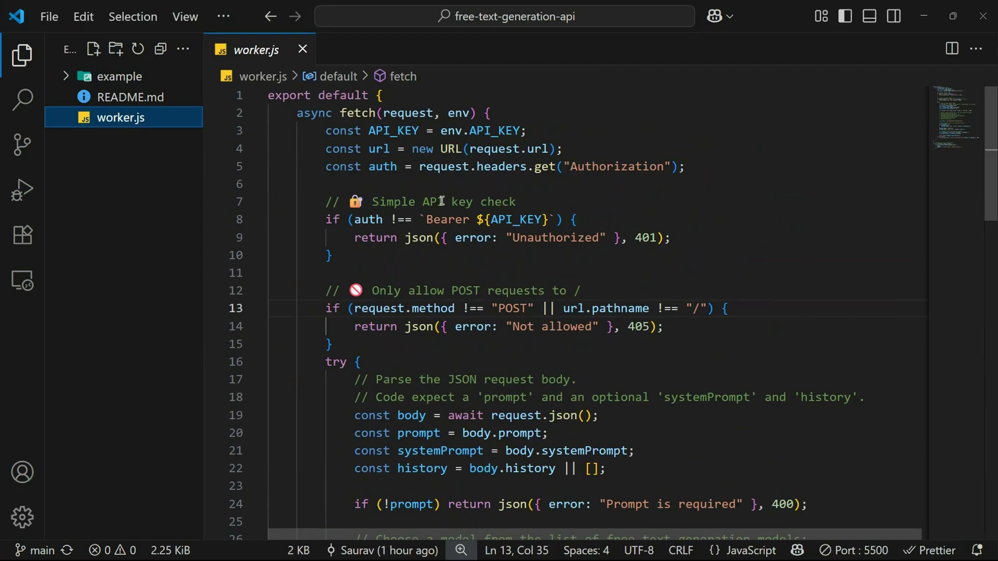
pyautogui.click(533, 292)
pyautogui.hotkey('ctrl', 'a')
pyautogui.hotkey('ctrl', 'c')
pyautogui.hotkey('alt', 'Tab')
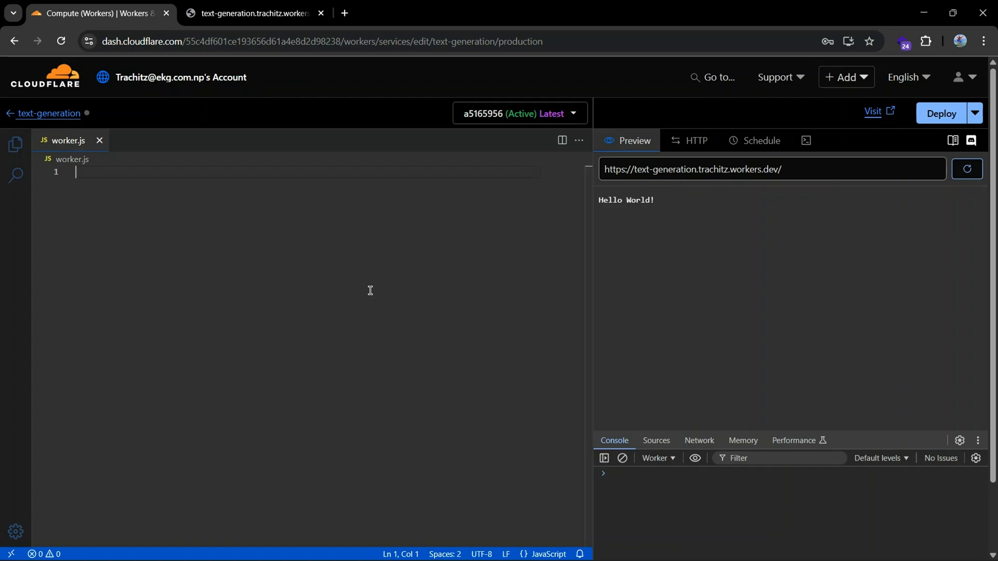
pyautogui.hotkey('ctrl', 'v')
pyautogui.scroll(10, 370, 291)
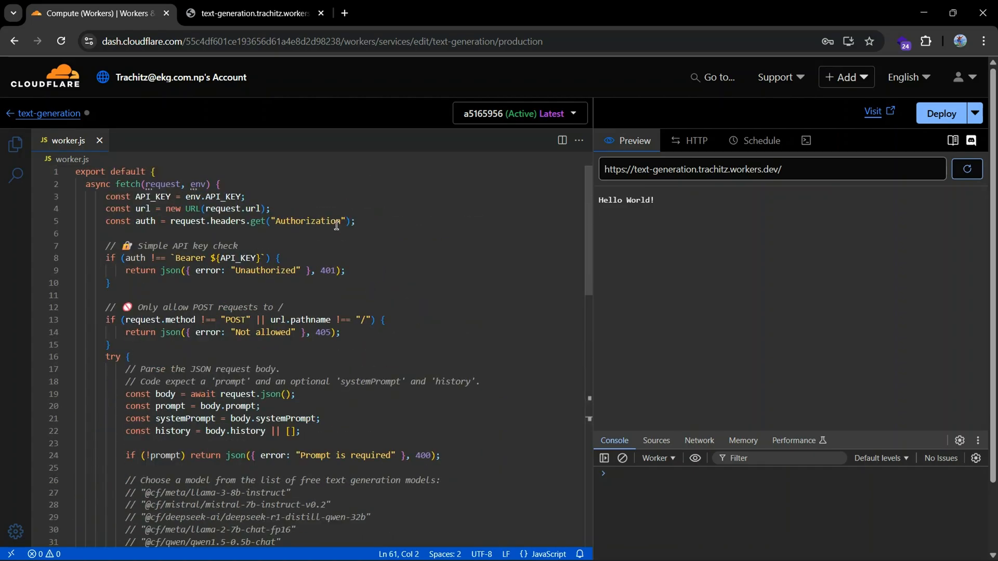
pyautogui.scroll(-3, 337, 227)
pyautogui.scroll(3, 337, 227)
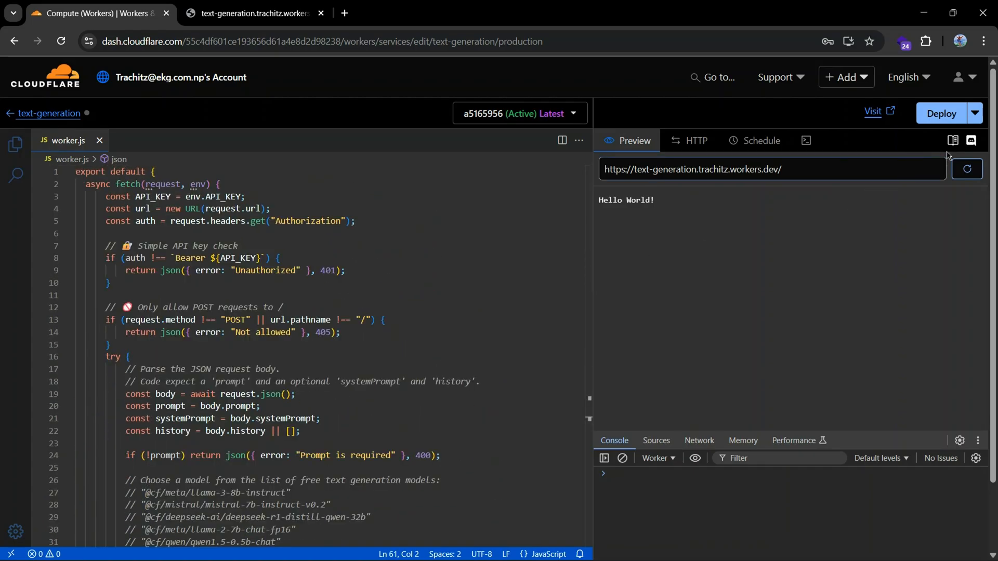
pyautogui.click(942, 114)
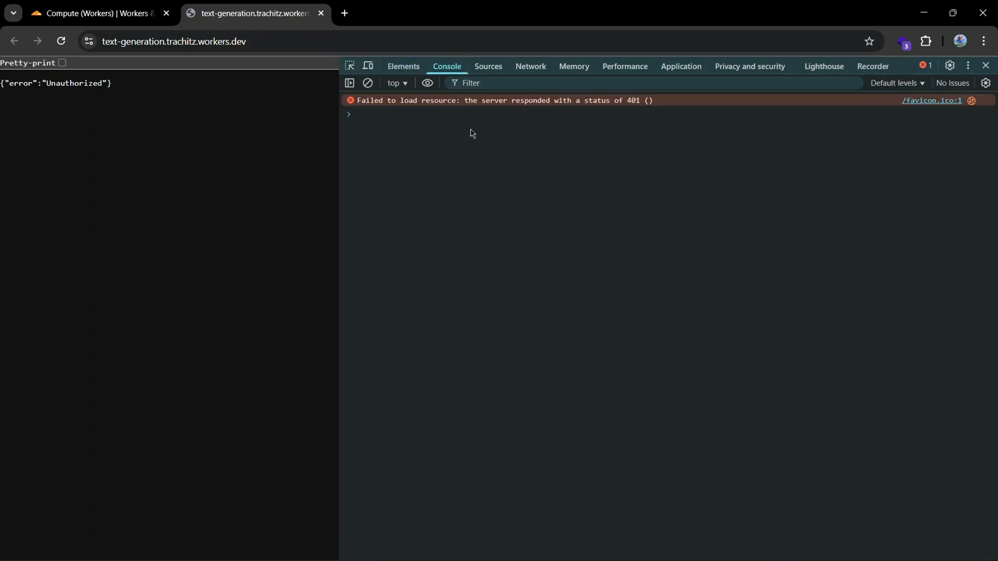
# Clear the DevTools console after the Unauthorized response and return to VS Code.
pyautogui.click(368, 83)
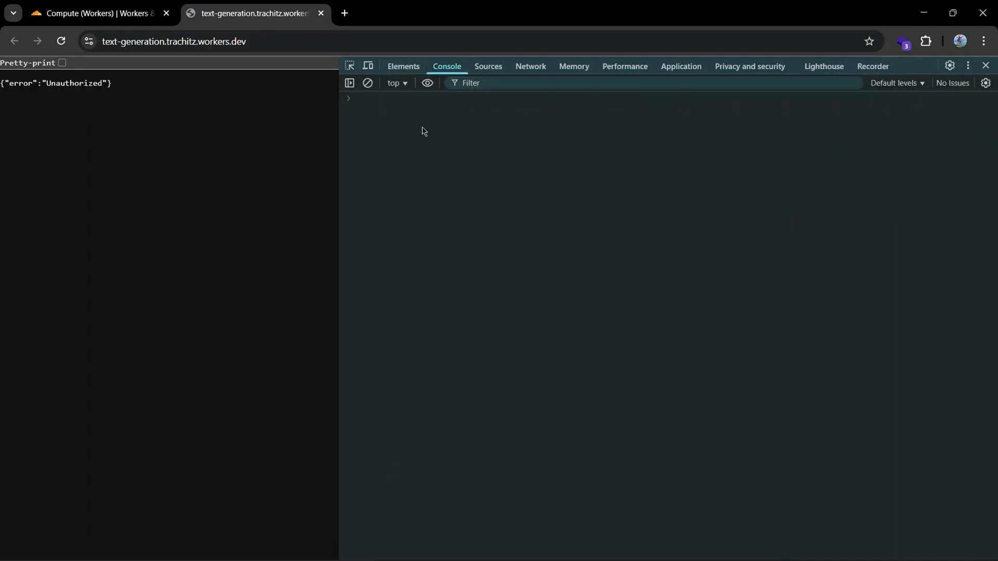
pyautogui.hotkey('alt', 'Tab')
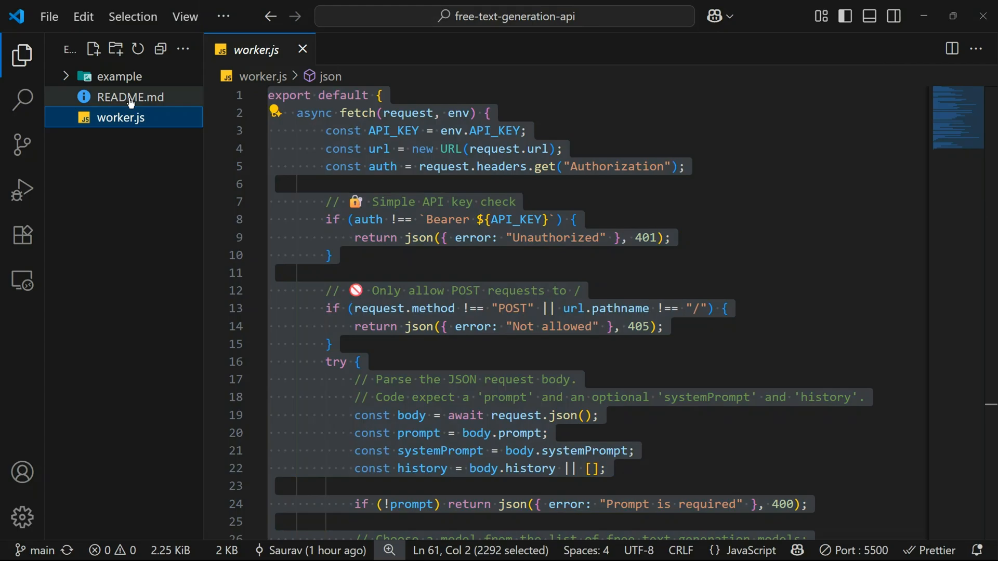
# Copy the README's JavaScript fetch example and switch to Chrome.
pyautogui.click(130, 96)
pyautogui.scroll(-3, 327, 155)
pyautogui.scroll(1, 312, 164)
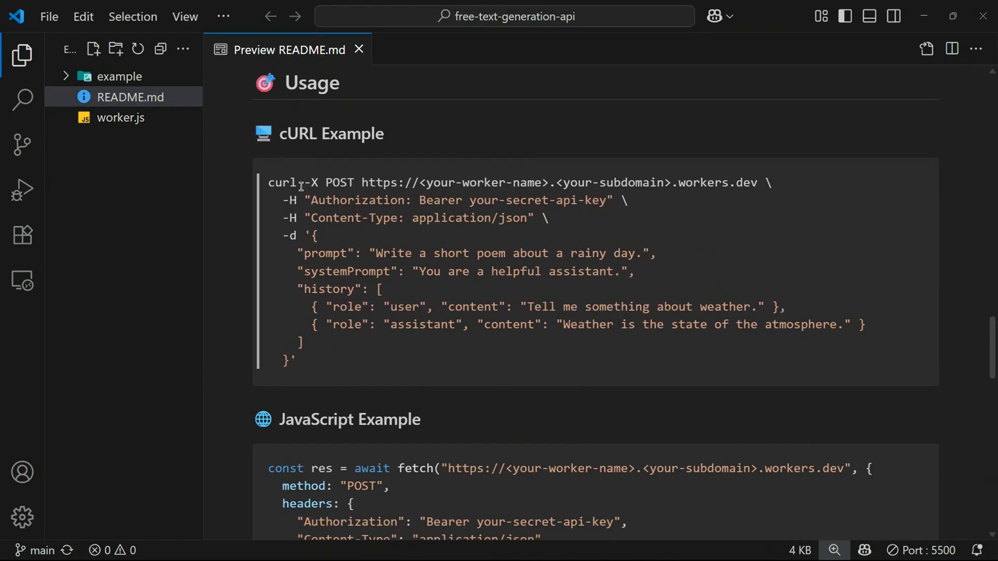
pyautogui.scroll(-1, 301, 186)
pyautogui.scroll(1, 301, 185)
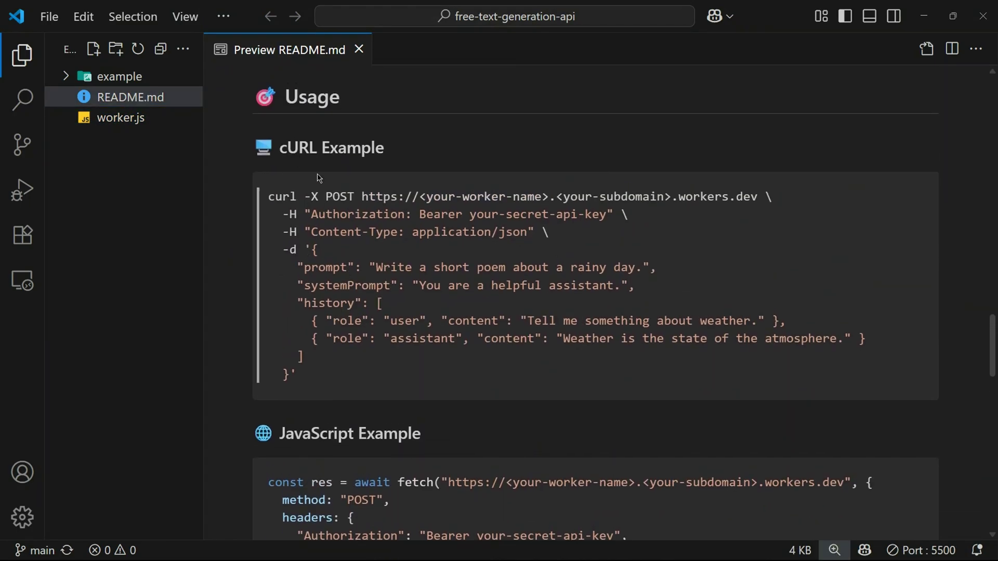
pyautogui.tripleClick(267, 196)
pyautogui.scroll(-2, 312, 234)
pyautogui.scroll(-2, 312, 234)
pyautogui.moveTo(269, 191)
pyautogui.mouseDown()
pyautogui.moveTo(279, 192)
pyautogui.moveTo(426, 479)
pyautogui.mouseUp()
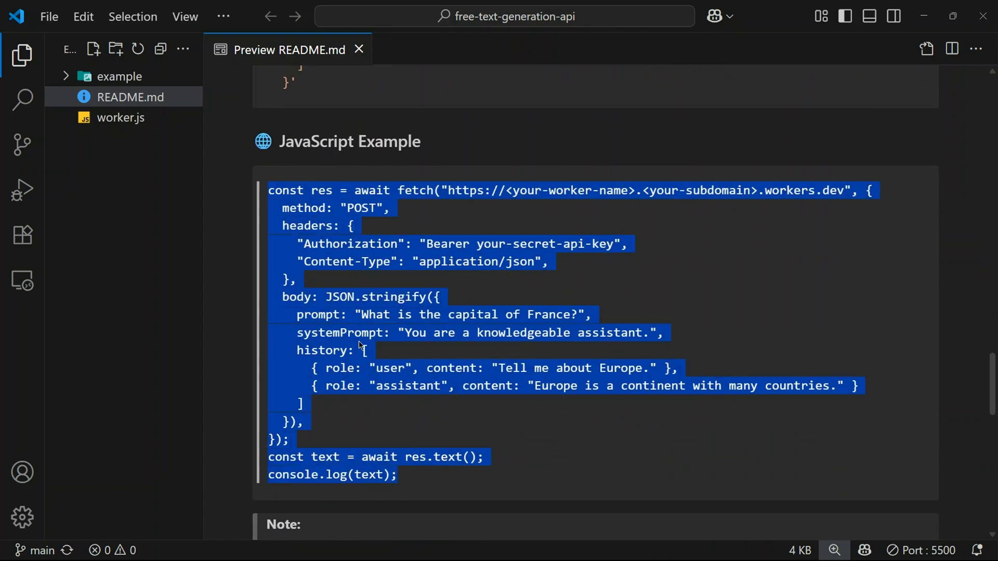
pyautogui.hotkey('ctrl', 'c')
pyautogui.hotkey('alt', 'Tab')
pyautogui.hotkey('ctrl', 'v')
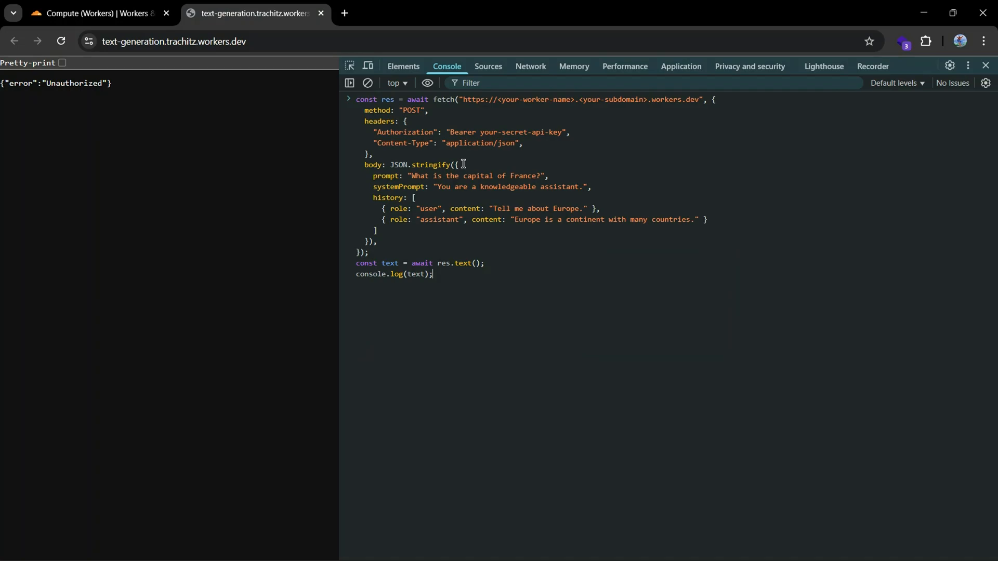
pyautogui.moveTo(496, 99); pyautogui.dragTo(647, 100)
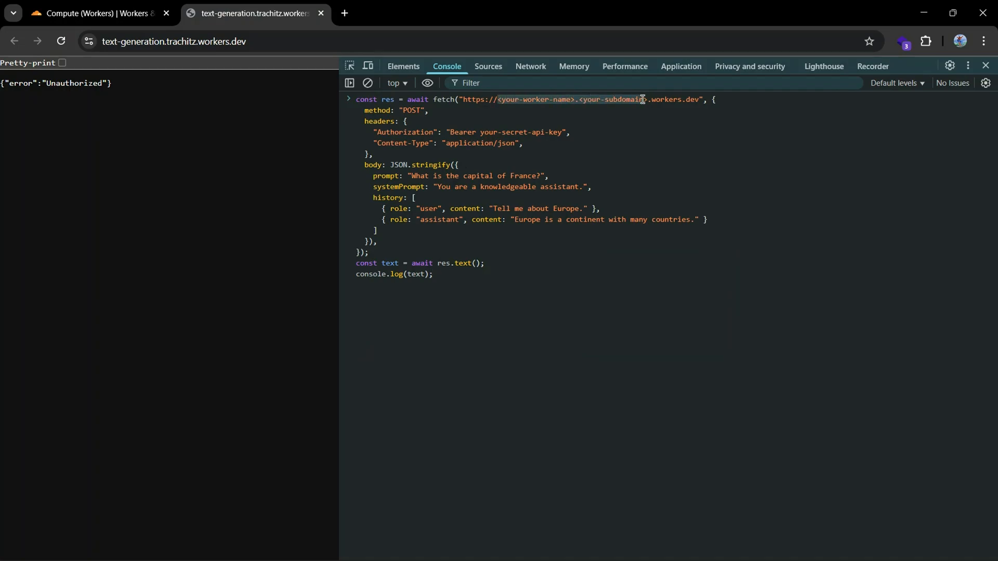
pyautogui.moveTo(104, 41); pyautogui.dragTo(198, 41)
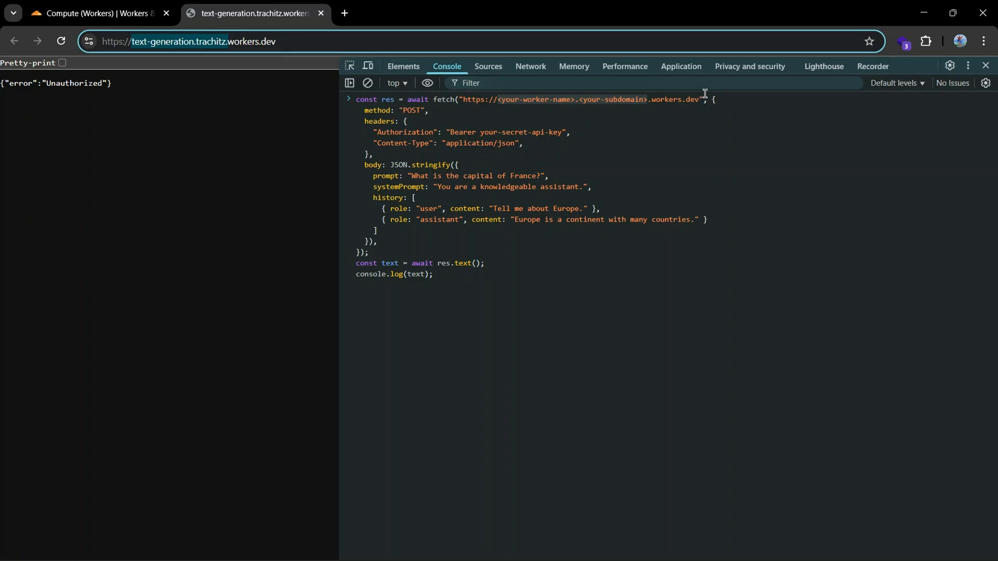
pyautogui.moveTo(701, 99); pyautogui.dragTo(460, 99)
pyautogui.press('BackSpace')
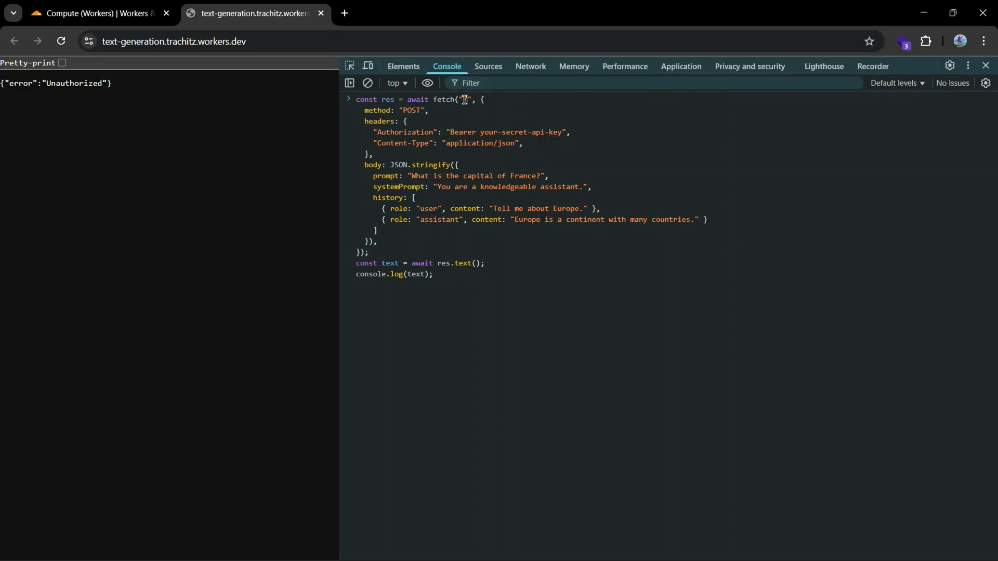
pyautogui.click(182, 42)
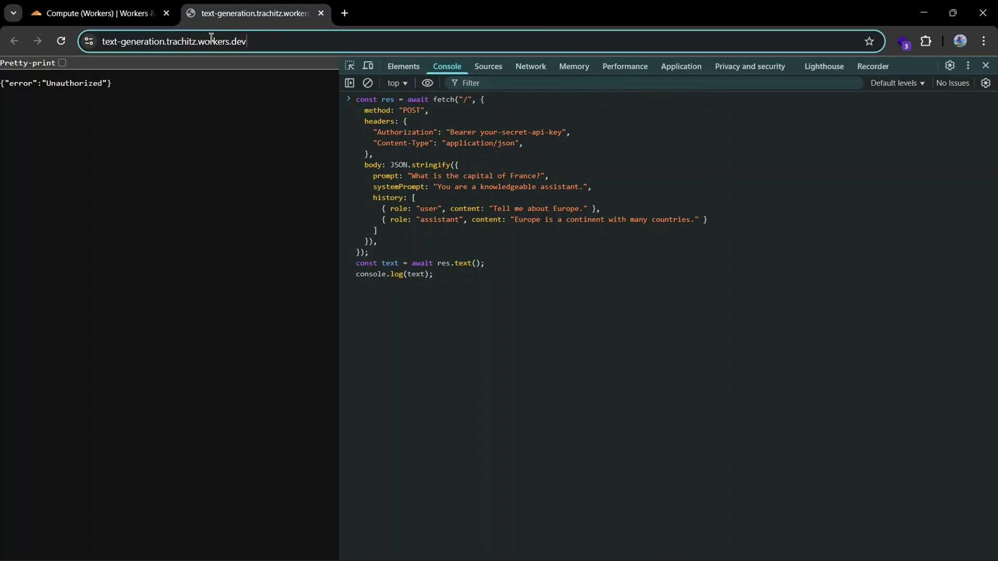
pyautogui.click(550, 232)
pyautogui.moveTo(479, 132); pyautogui.dragTo(564, 131)
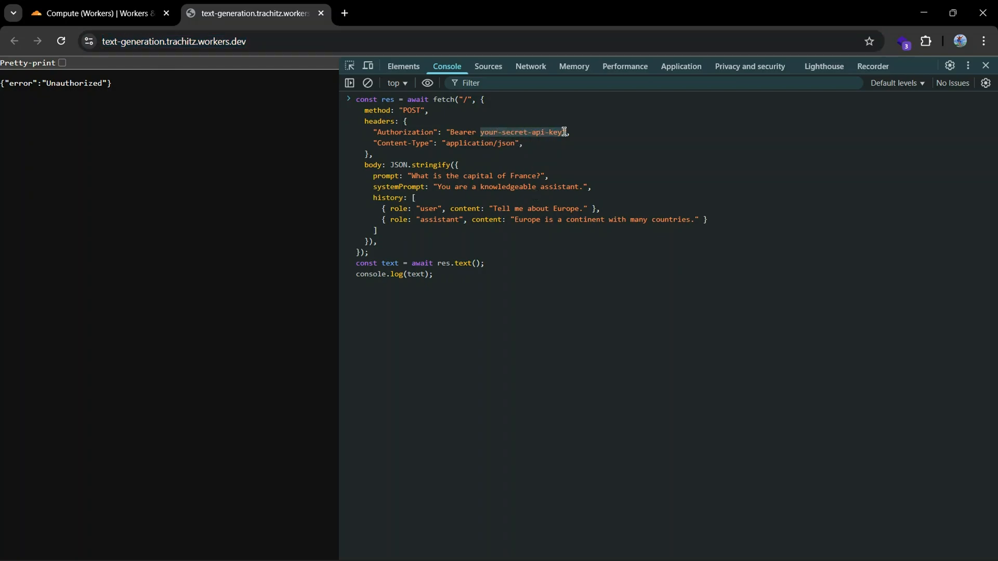
pyautogui.press('BackSpace')
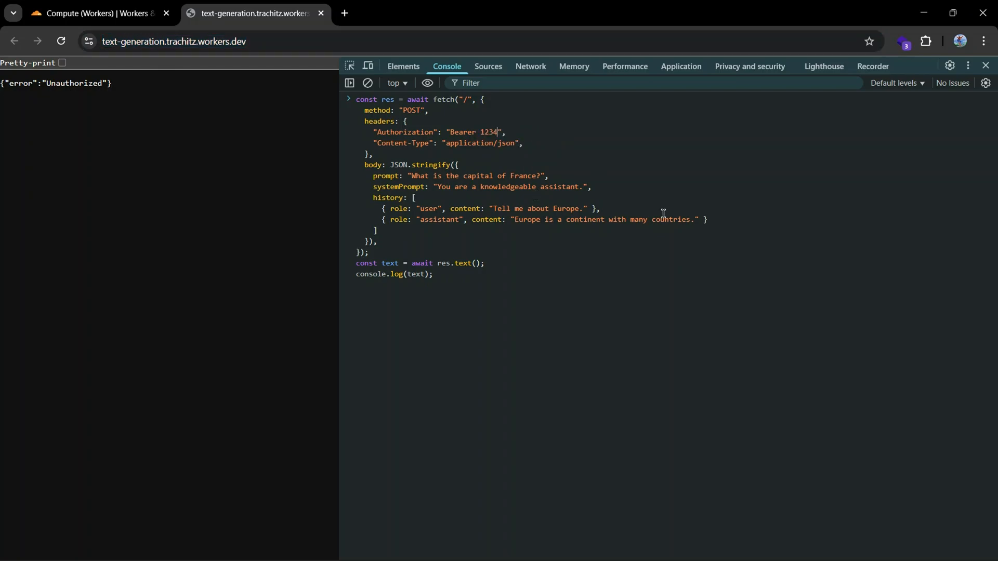
# Change the prompt to 'What is your name.' and the systemPrompt to a KIKI assistant, then run it.
pyautogui.moveTo(413, 175); pyautogui.dragTo(541, 175)
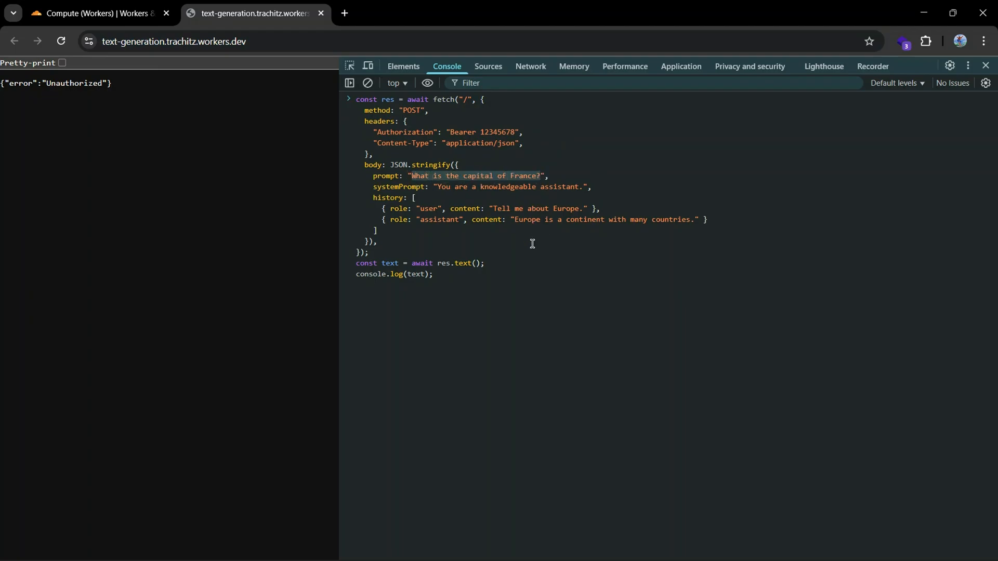
pyautogui.press('BackSpace')
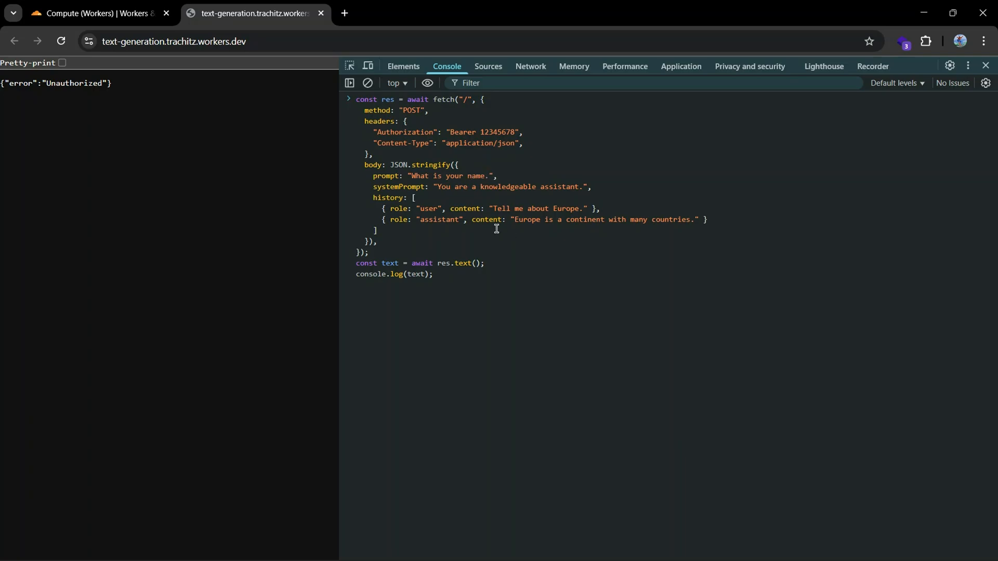
pyautogui.moveTo(440, 187); pyautogui.dragTo(583, 186)
pyautogui.press('BackSpace')
pyautogui.write('pful a')
pyautogui.write('ssistant')
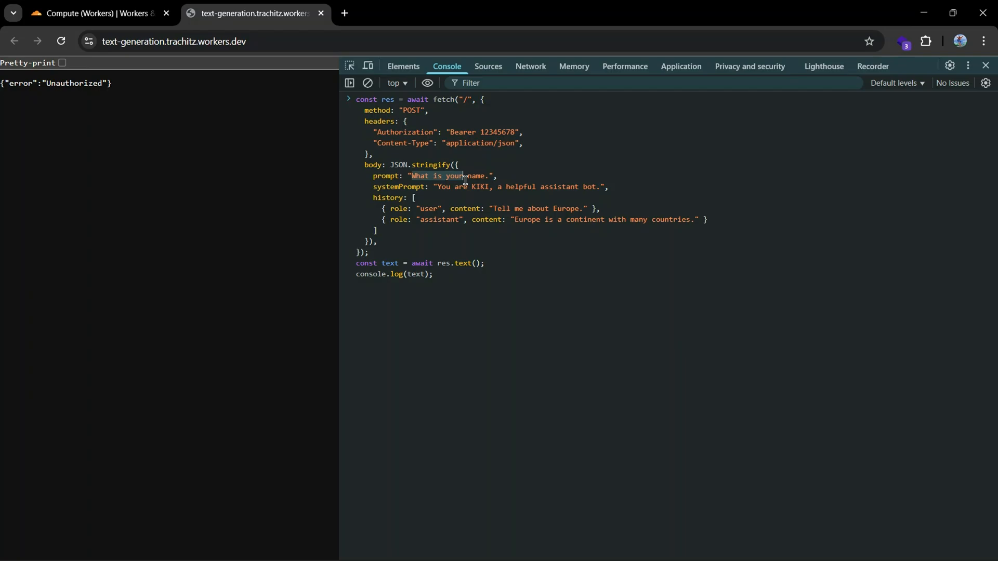
pyautogui.moveTo(465, 176); pyautogui.dragTo(486, 176)
pyautogui.moveTo(377, 205); pyautogui.dragTo(452, 237)
pyautogui.click(510, 286)
# Run the console request, review the reply, then clear the console and recall the command.
pyautogui.press('Return')
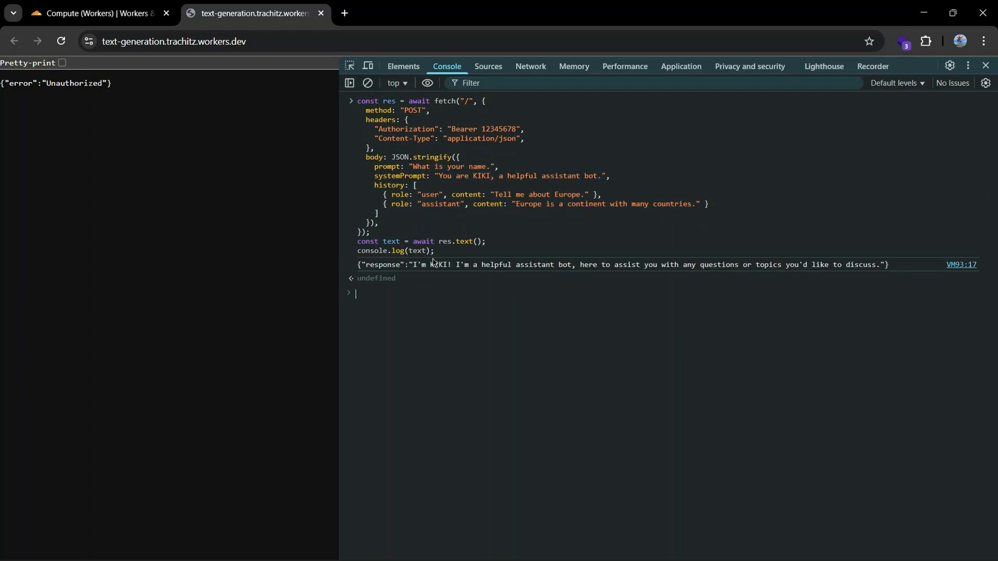
pyautogui.moveTo(416, 269); pyautogui.dragTo(889, 266)
pyautogui.hotkey('ctrl', 'l')
pyautogui.press('Up')
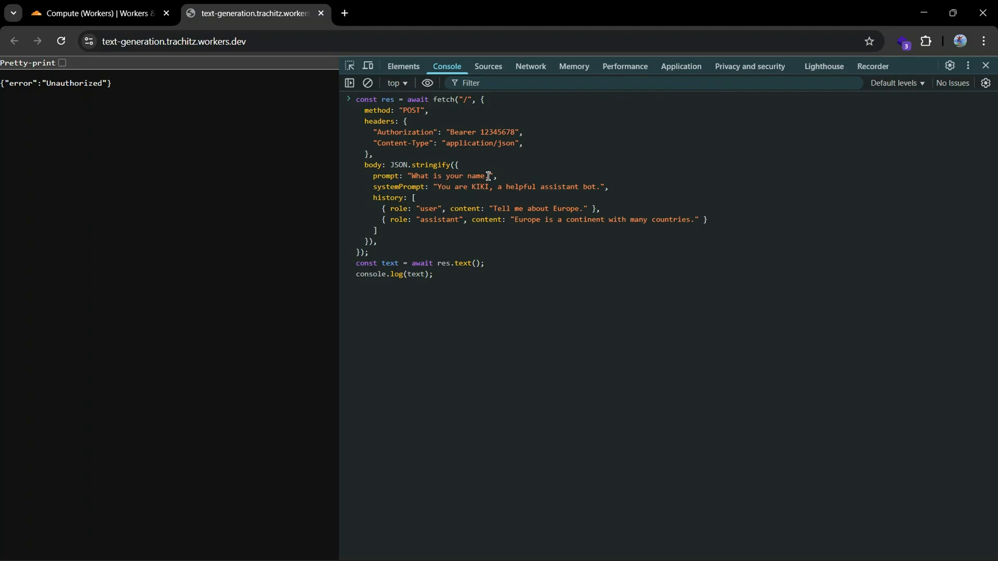
# Re-run the fetch with the prompt changed to 'What is a computer.' and review the explanation returned.
pyautogui.moveTo(492, 176); pyautogui.dragTo(448, 176)
pyautogui.press('BackSpace')
pyautogui.press('Return')
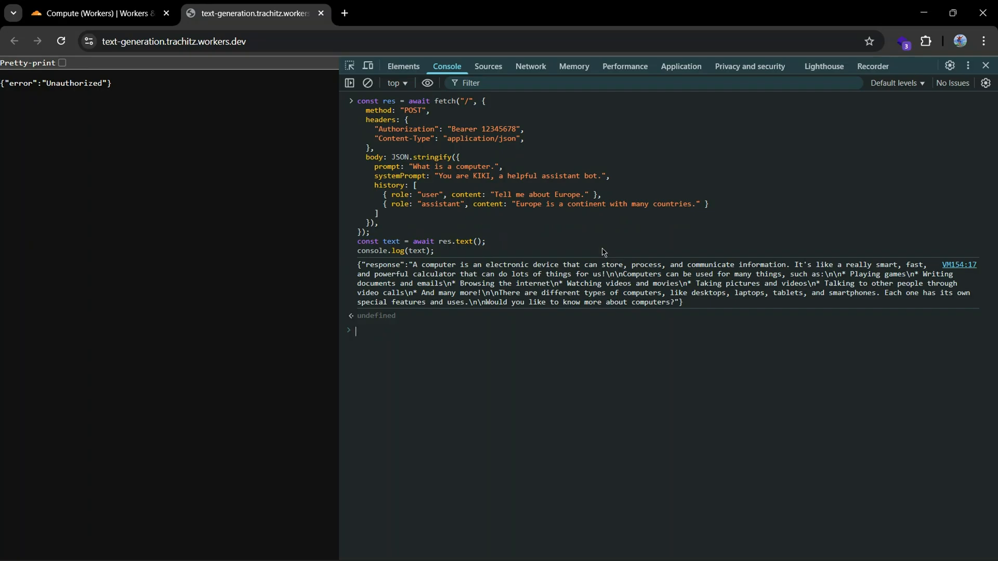
pyautogui.moveTo(466, 265); pyautogui.dragTo(624, 265)
# Back in VS Code, review the README notes on the required prompt, systemPrompt and history parameters.
pyautogui.click(515, 550)
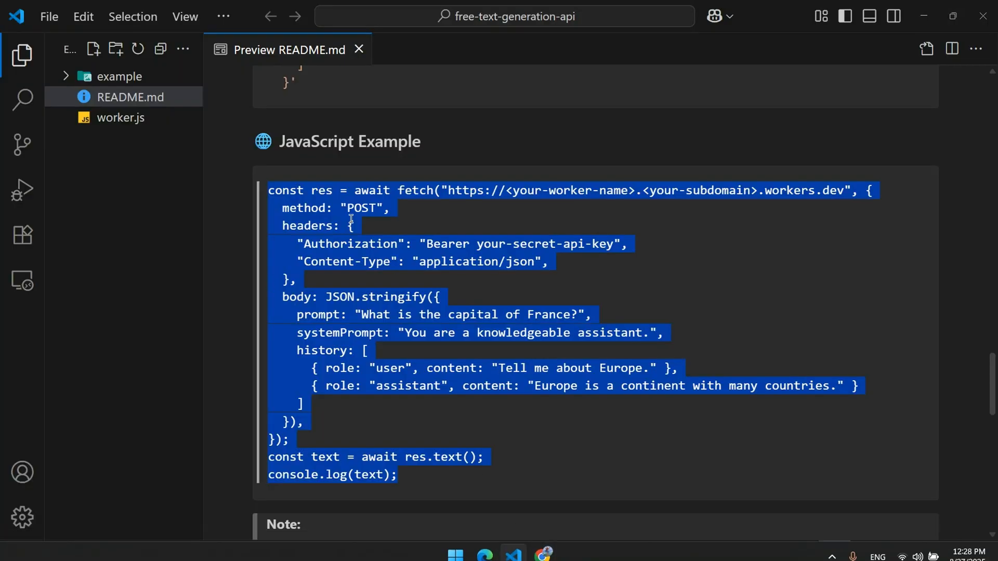
pyautogui.click(399, 248)
pyautogui.scroll(-5, 399, 248)
pyautogui.scroll(8, 399, 248)
pyautogui.hotkey('ctrl', '-')
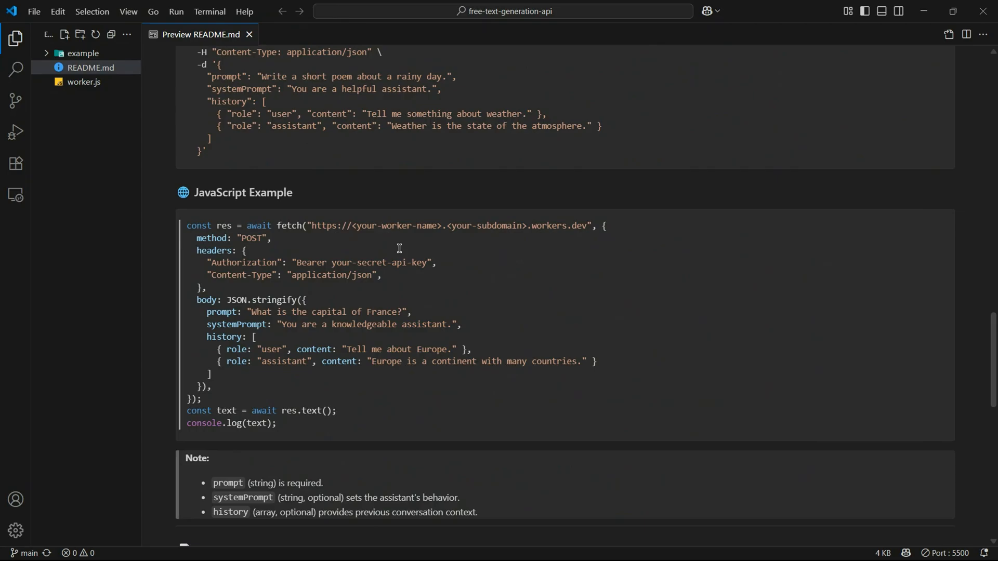
pyautogui.scroll(-5, 399, 249)
pyautogui.scroll(-1, 399, 249)
pyautogui.moveTo(214, 267)
pyautogui.mouseDown()
pyautogui.moveTo(323, 268)
pyautogui.moveTo(423, 286)
pyautogui.mouseUp()
pyautogui.doubleClick(242, 281)
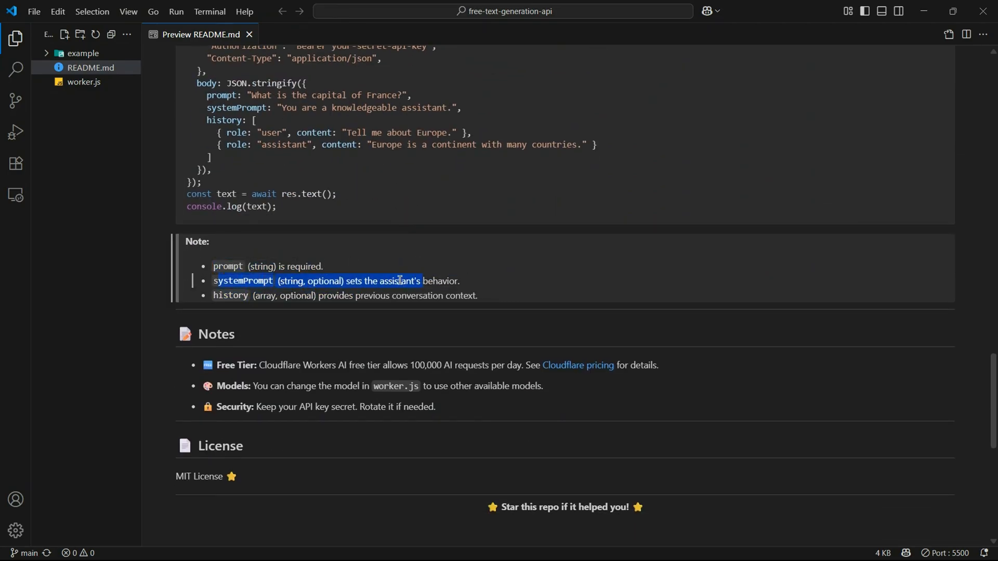
pyautogui.click(410, 281)
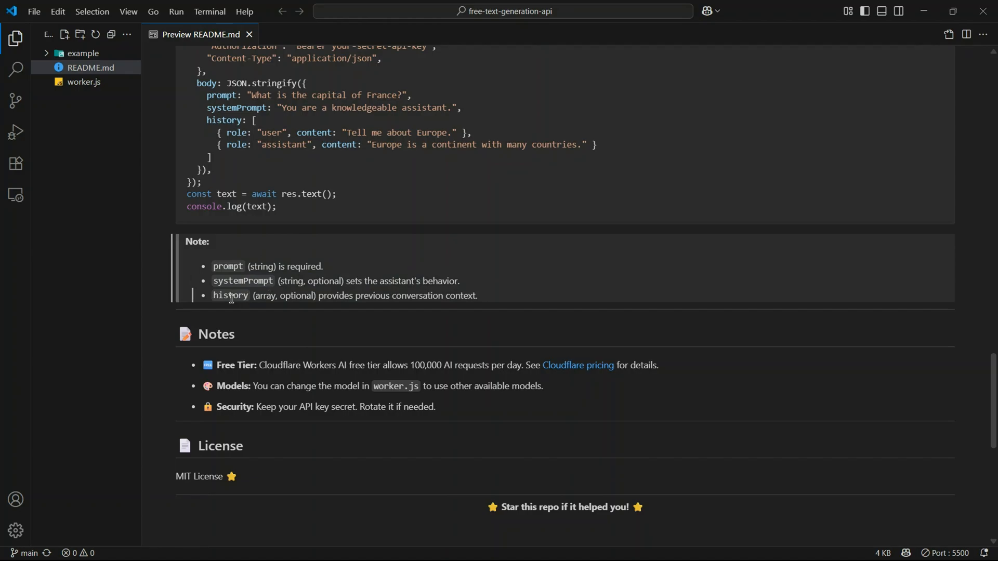
pyautogui.moveTo(335, 296); pyautogui.dragTo(478, 296)
pyautogui.click(376, 285)
# Open the README.md source and close the README tabs, leaving the editor empty.
pyautogui.doubleClick(296, 296)
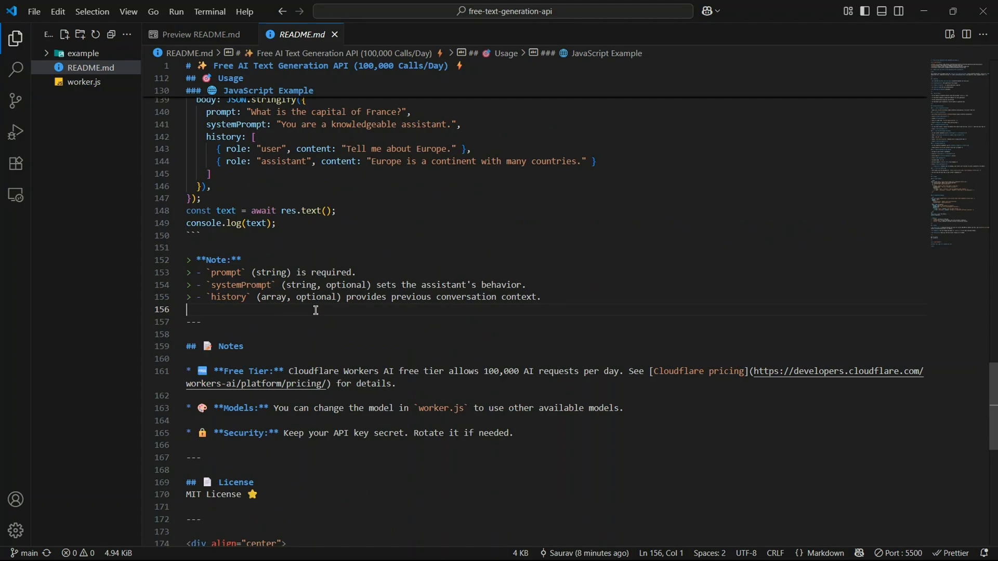
pyautogui.hotkey('ctrl', 'w')
pyautogui.hotkey('ctrl', 'w')
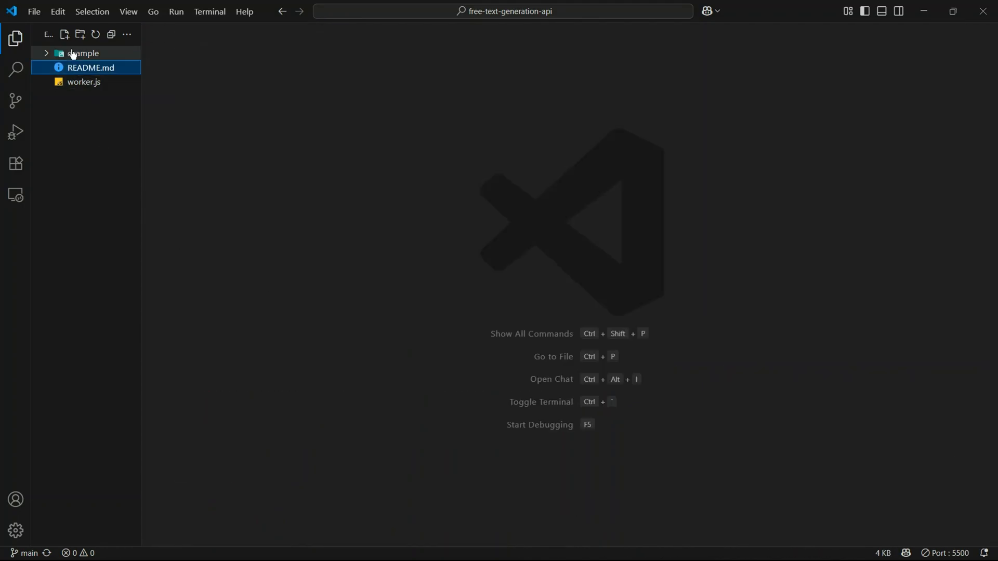
# Open worker.js and review the API_KEY constant from env and the request URL line.
pyautogui.click(73, 54)
pyautogui.click(74, 54)
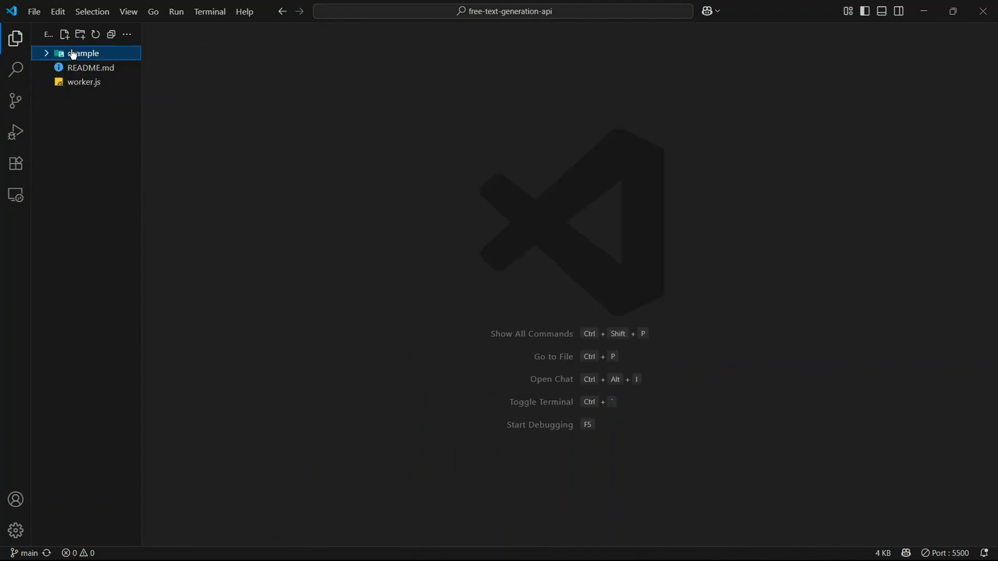
pyautogui.click(83, 82)
pyautogui.click(453, 117)
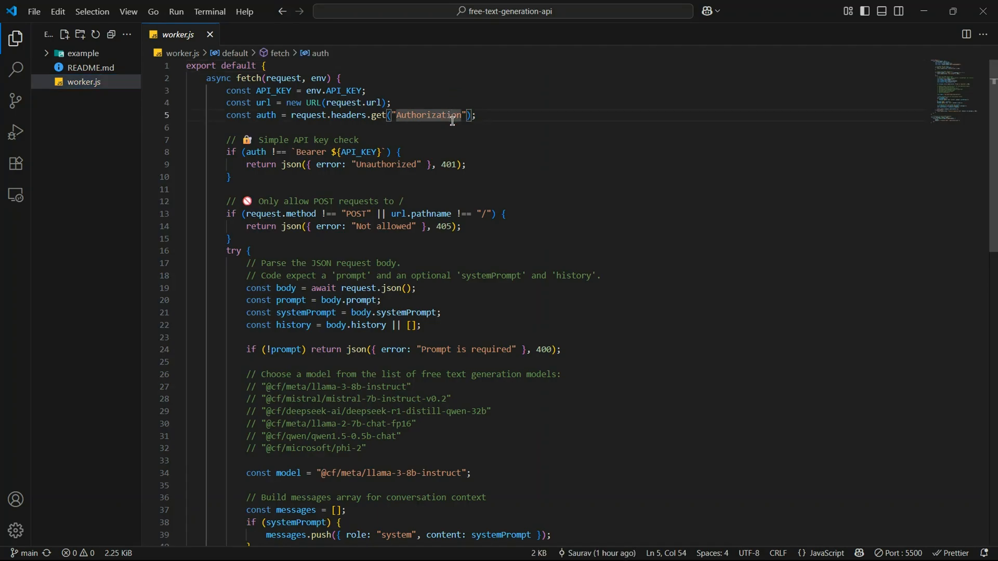
pyautogui.doubleClick(271, 90)
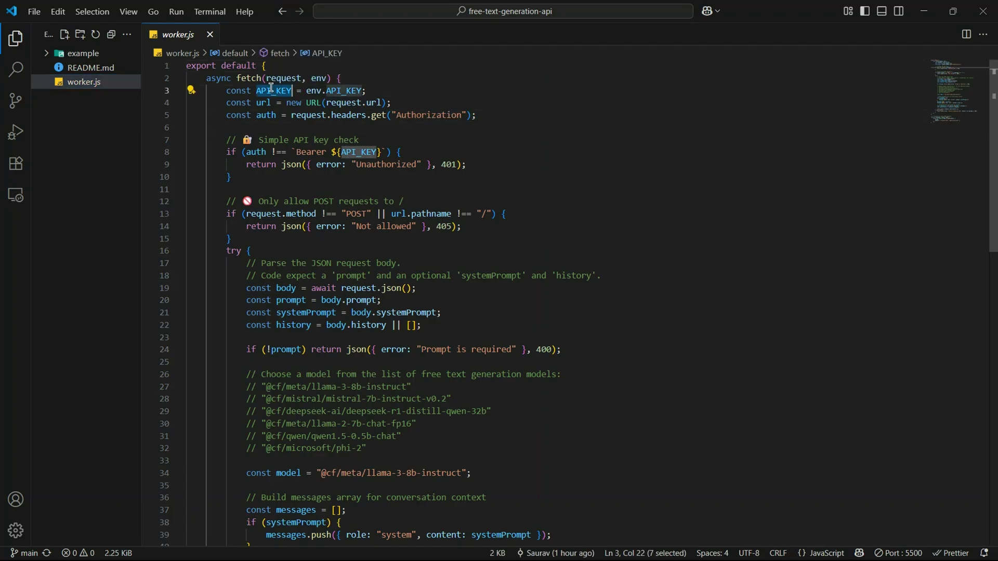
pyautogui.doubleClick(314, 90)
pyautogui.doubleClick(265, 91)
pyautogui.doubleClick(263, 102)
pyautogui.click(343, 103)
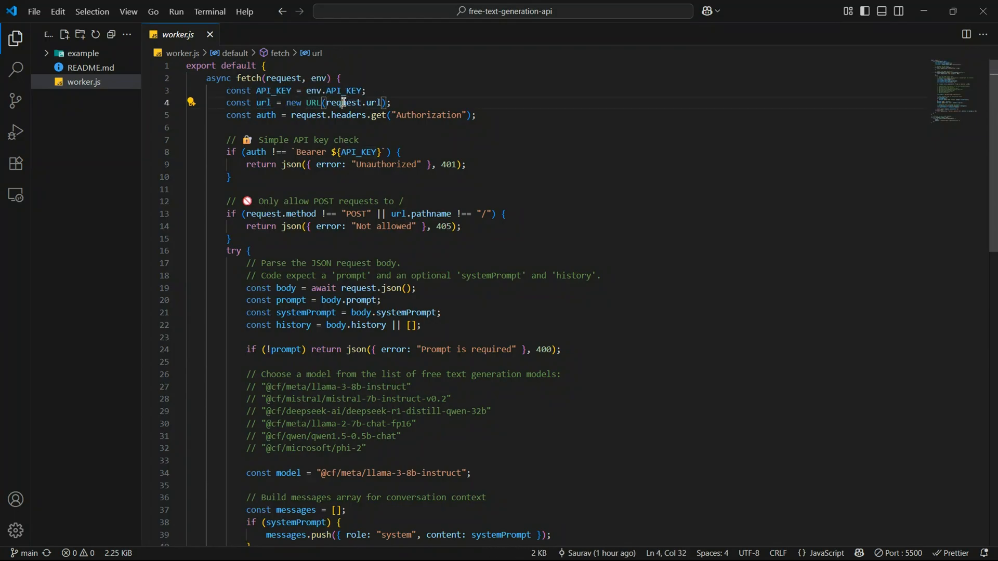
pyautogui.doubleClick(344, 102)
pyautogui.click(390, 102)
# Review the Authorization header read and the API key check block.
pyautogui.moveTo(227, 115); pyautogui.dragTo(477, 116)
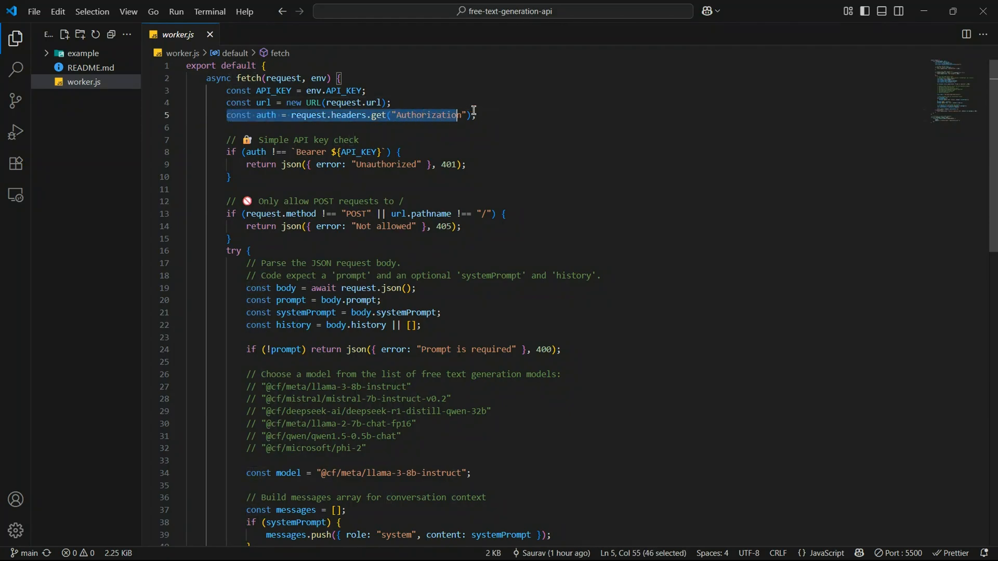
pyautogui.doubleClick(429, 115)
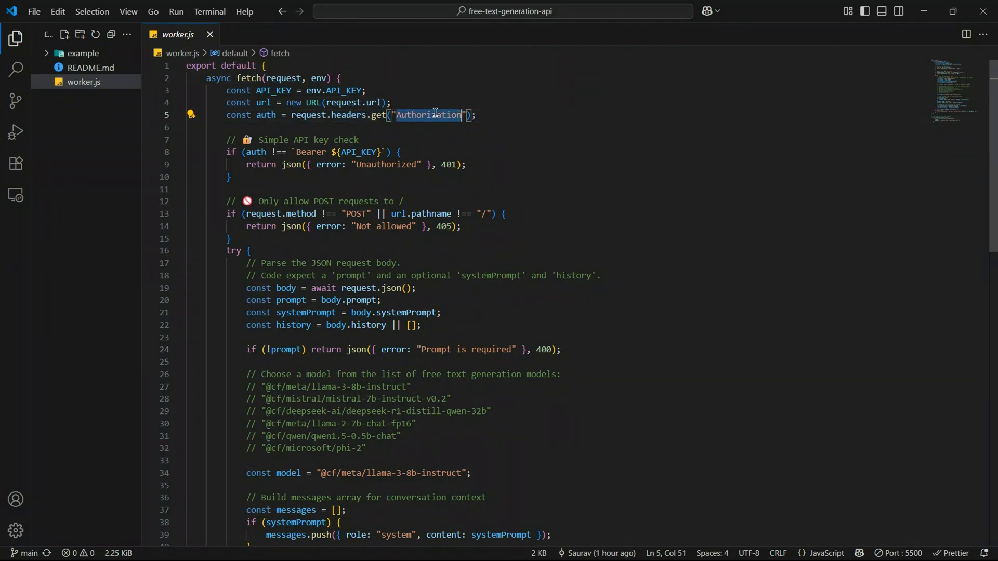
pyautogui.moveTo(250, 178); pyautogui.dragTo(191, 142)
pyautogui.click(312, 151)
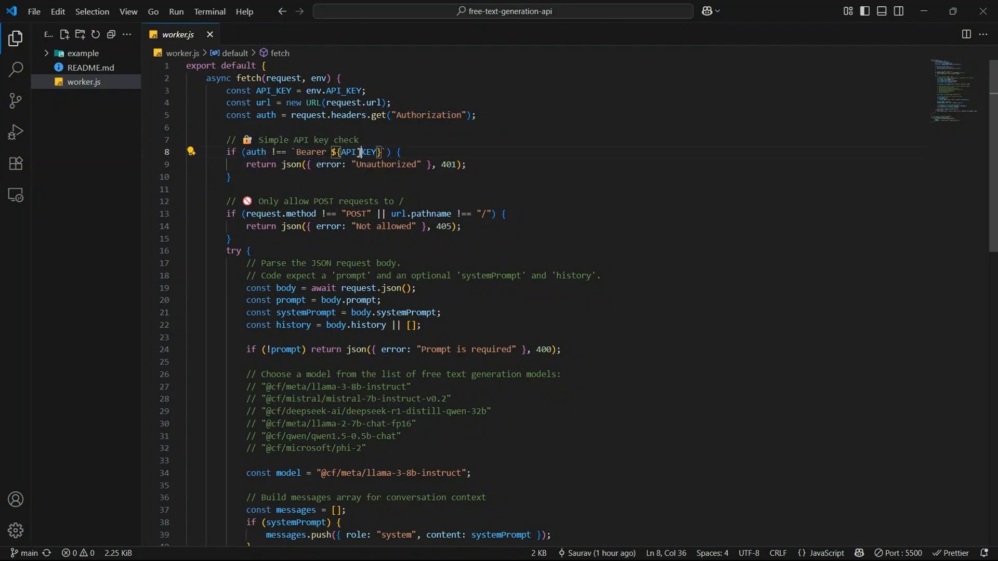
pyautogui.doubleClick(357, 153)
pyautogui.doubleClick(415, 114)
pyautogui.doubleClick(254, 152)
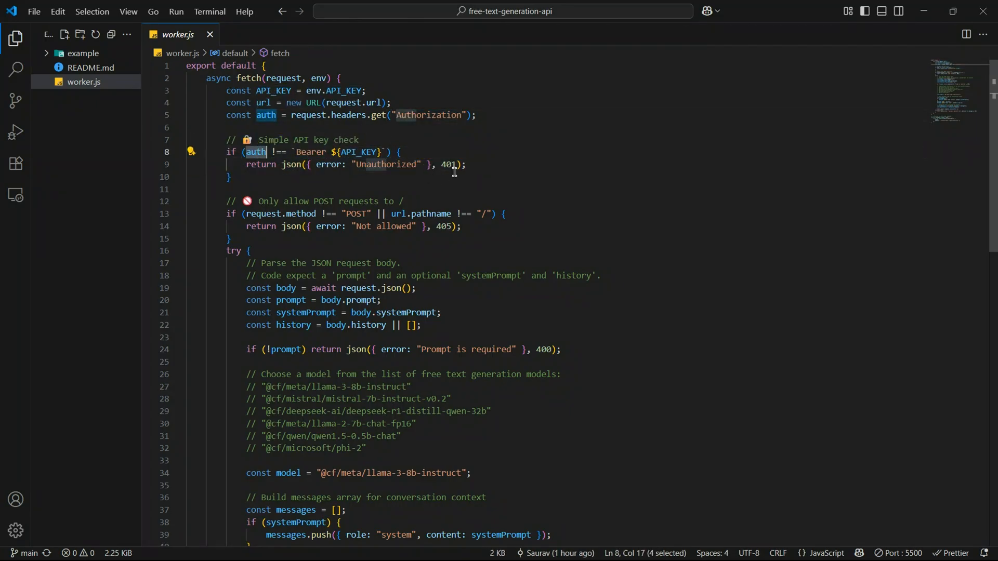
pyautogui.moveTo(467, 165); pyautogui.dragTo(247, 164)
pyautogui.scroll(-2, 437, 165)
# Review the POST-only method check and the required root path.
pyautogui.click(269, 125)
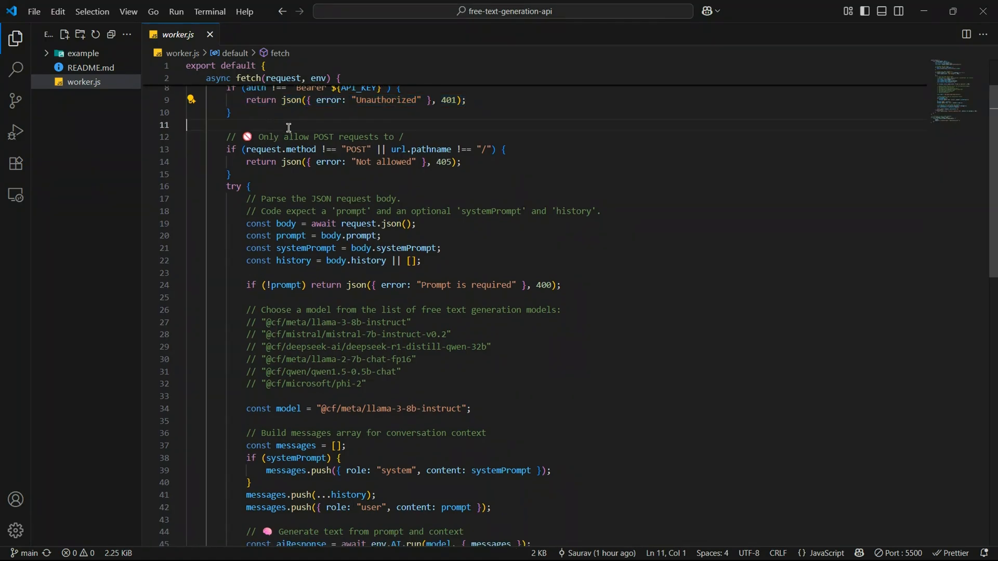
pyautogui.moveTo(191, 137); pyautogui.dragTo(234, 173)
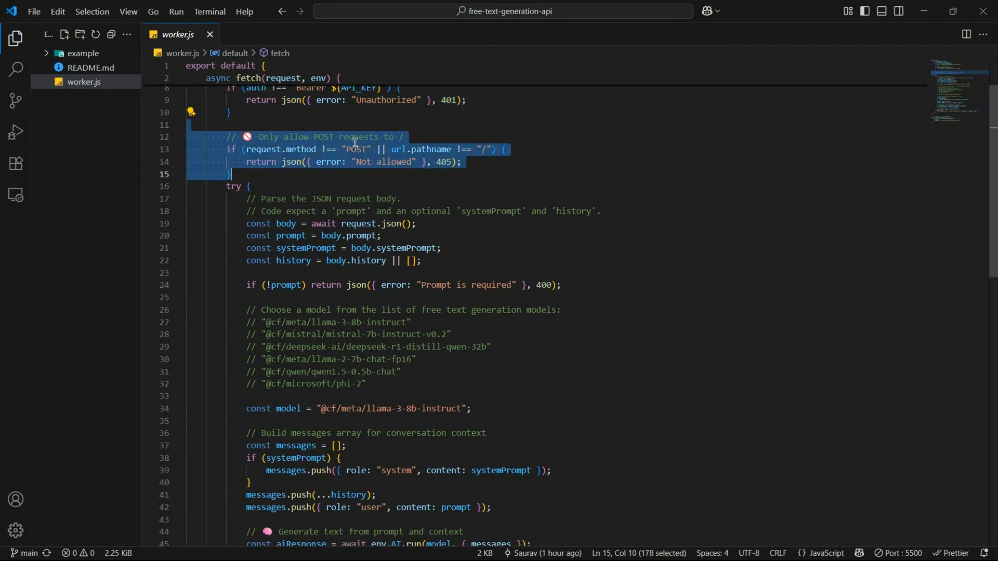
pyautogui.click(357, 151)
pyautogui.doubleClick(357, 150)
pyautogui.moveTo(482, 148); pyautogui.dragTo(487, 150)
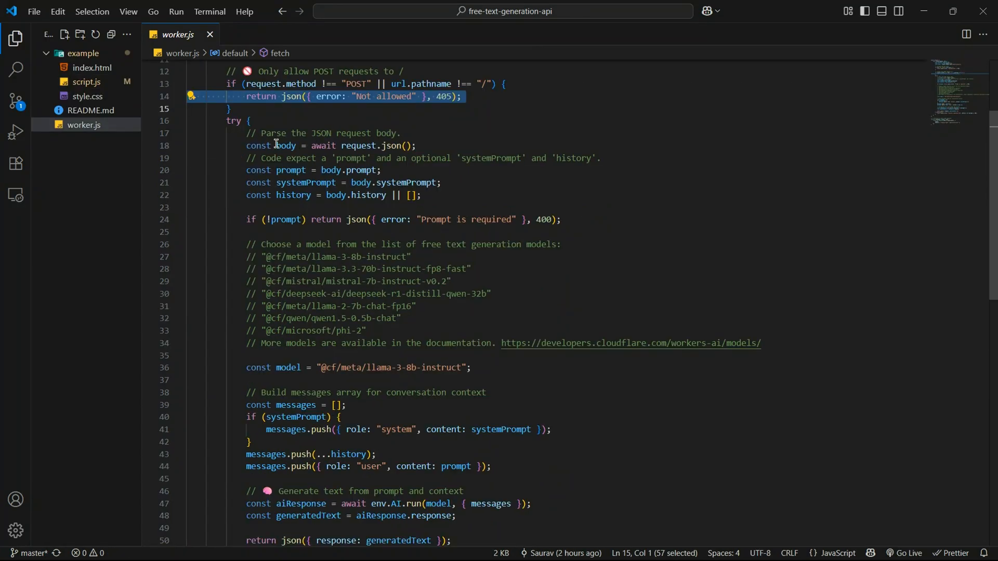
# Review the request body parsing of prompt, systemPrompt and history and the missing-prompt error.
pyautogui.click(419, 146)
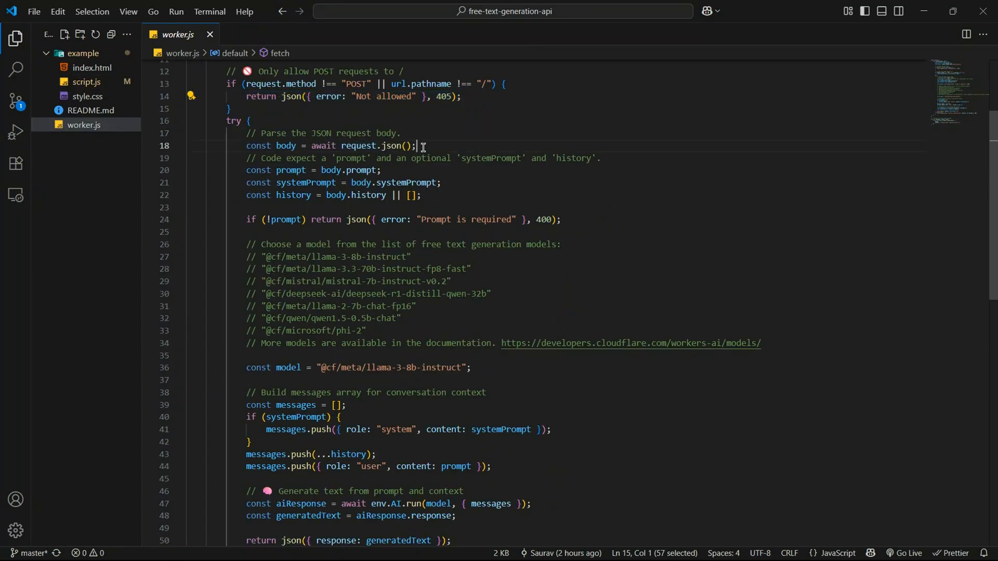
pyautogui.click(383, 170)
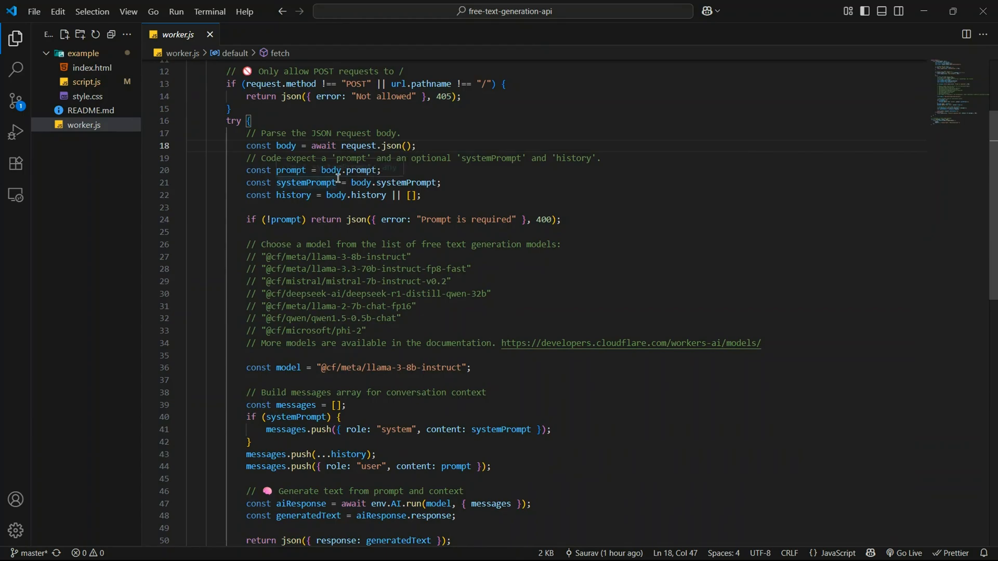
pyautogui.click(467, 182)
pyautogui.click(459, 193)
pyautogui.moveTo(444, 193); pyautogui.dragTo(176, 170)
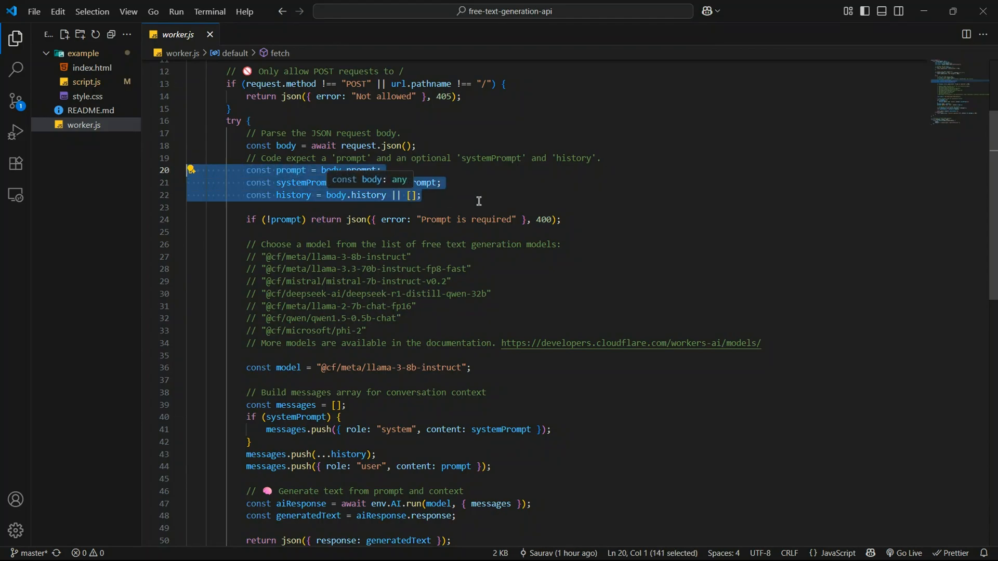
pyautogui.scroll(-1, 482, 201)
pyautogui.click(352, 188)
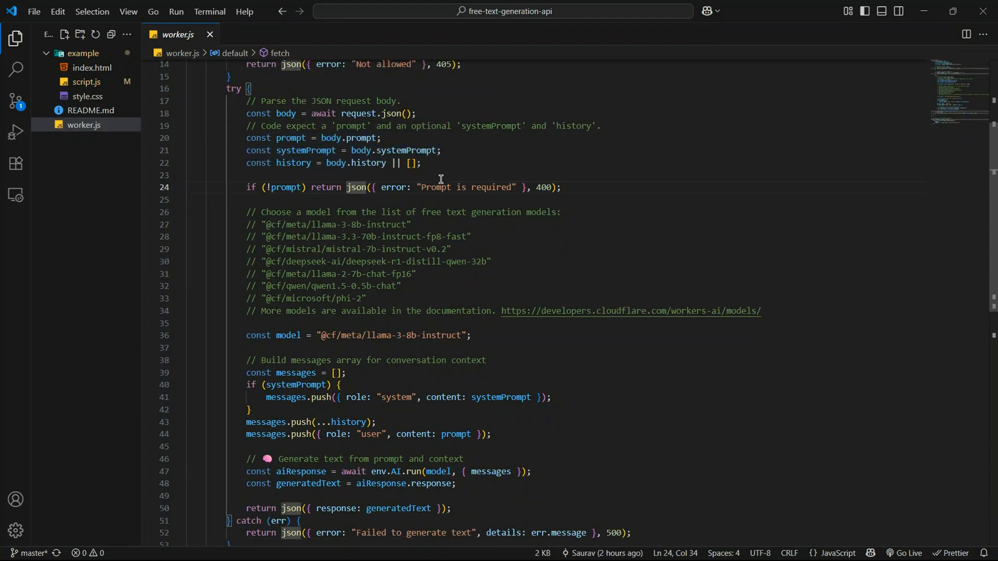
pyautogui.scroll(-1, 330, 188)
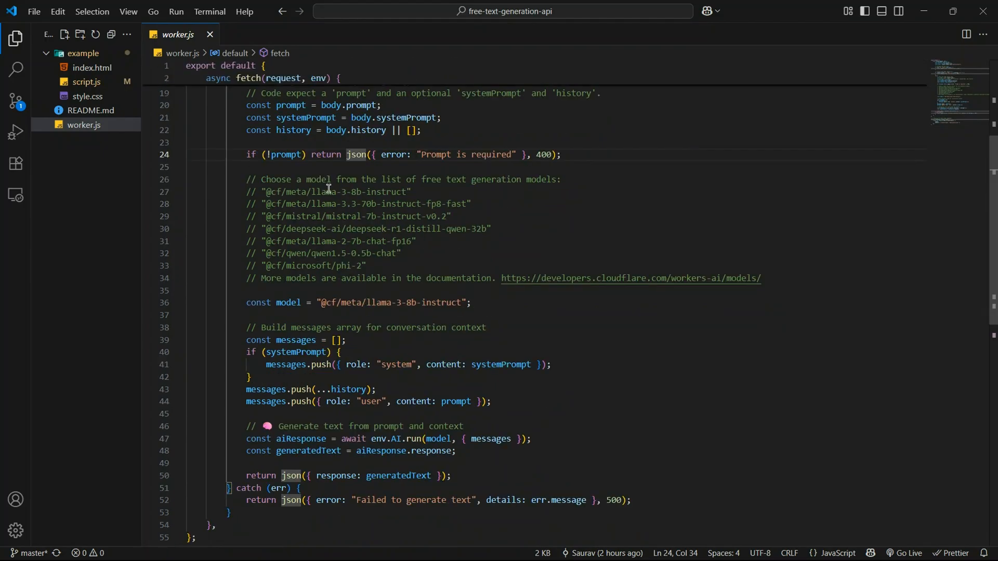
# Review the list of free text generation models, the docs link, and the chosen model name.
pyautogui.moveTo(241, 167); pyautogui.dragTo(367, 266)
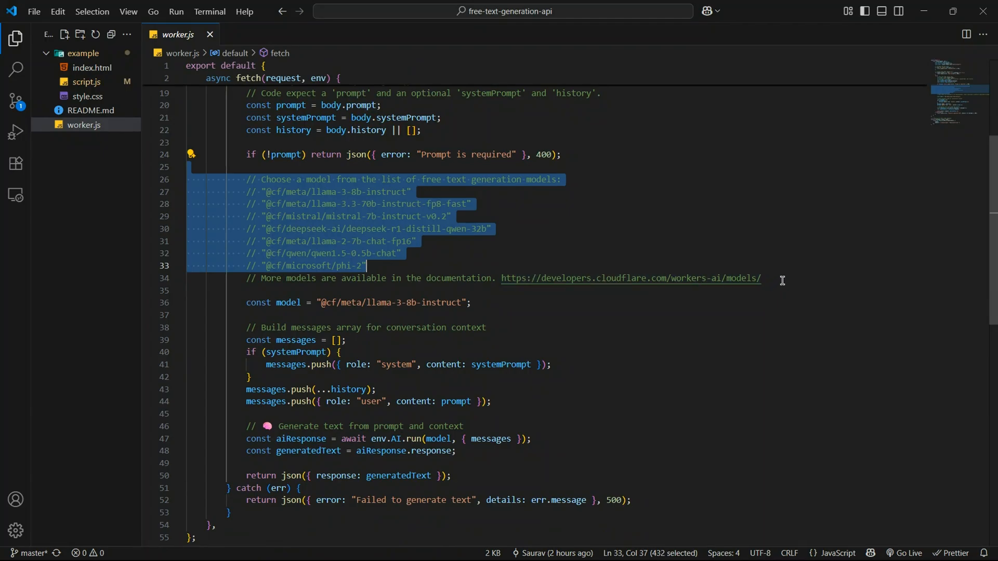
pyautogui.moveTo(783, 279)
pyautogui.mouseDown()
pyautogui.moveTo(577, 291)
pyautogui.moveTo(502, 279)
pyautogui.mouseUp()
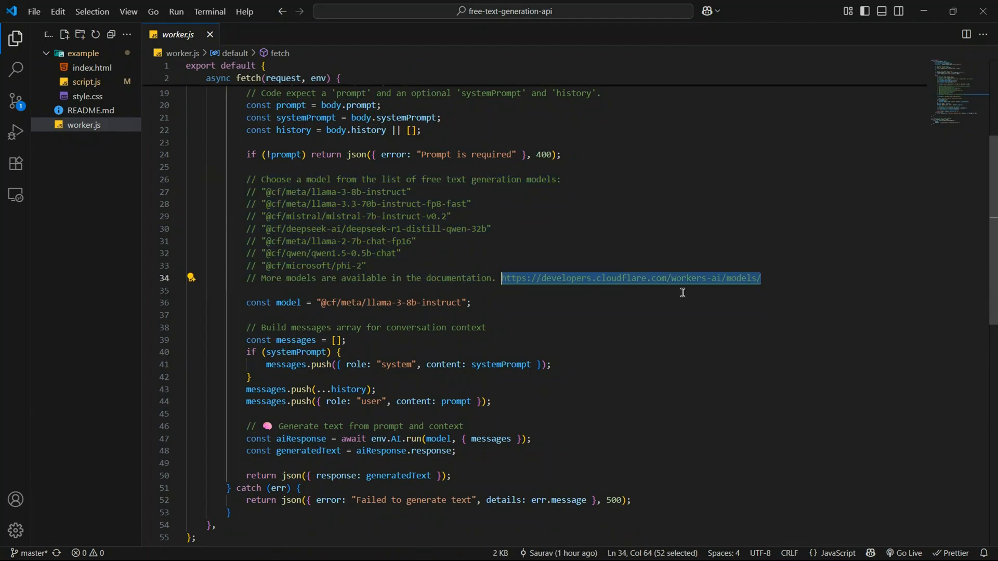
pyautogui.scroll(-1, 669, 278)
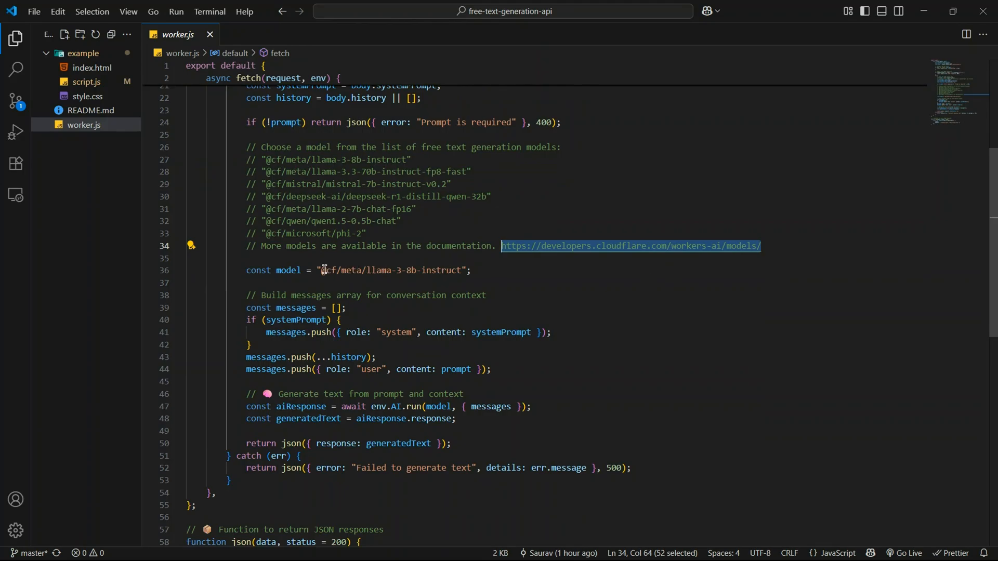
pyautogui.click(364, 270)
pyautogui.click(468, 270)
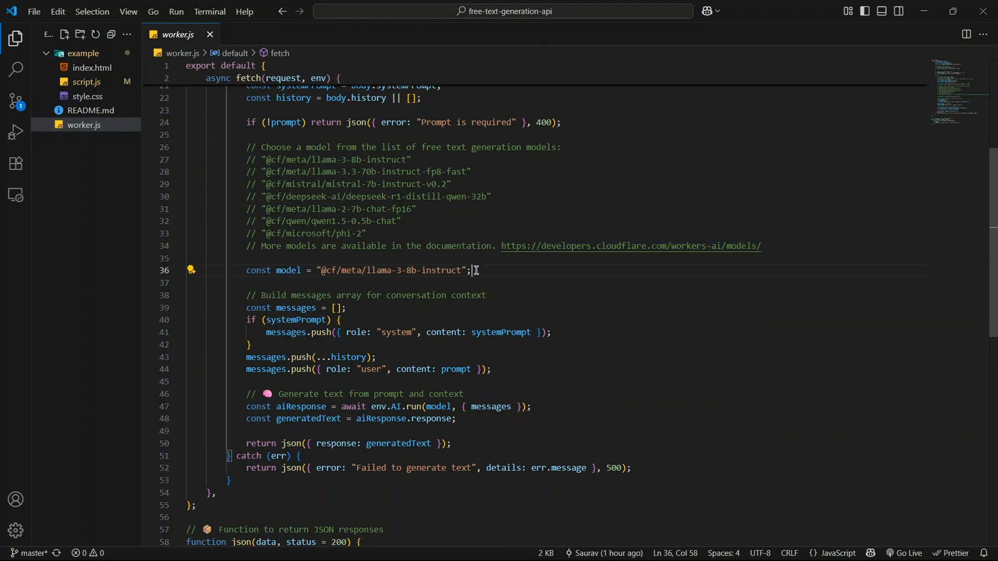
pyautogui.moveTo(462, 270); pyautogui.dragTo(321, 271)
pyautogui.moveTo(361, 172); pyautogui.dragTo(373, 172)
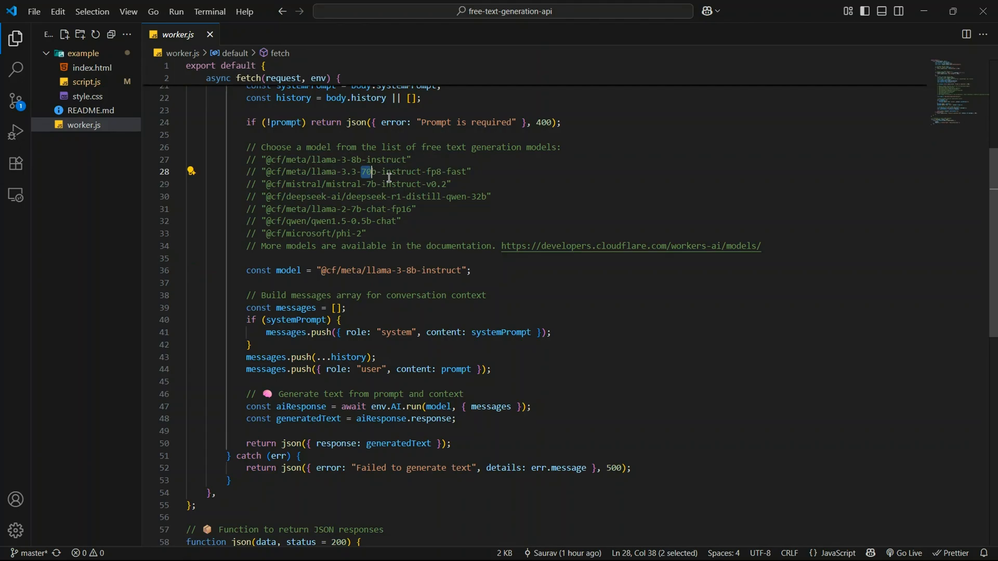
pyautogui.scroll(-2, 390, 312)
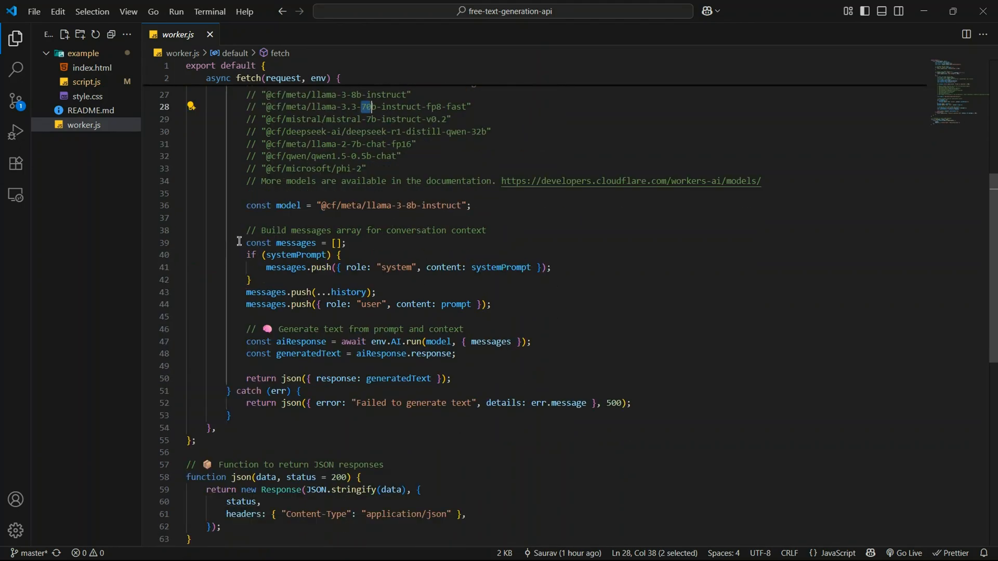
# Review how the messages array is built from history and the prompt, and the AI run call with model and messages.
pyautogui.click(341, 243)
pyautogui.moveTo(246, 255)
pyautogui.mouseDown()
pyautogui.moveTo(382, 267)
pyautogui.moveTo(187, 271)
pyautogui.mouseUp()
pyautogui.doubleClick(395, 267)
pyautogui.scroll(-1, 396, 266)
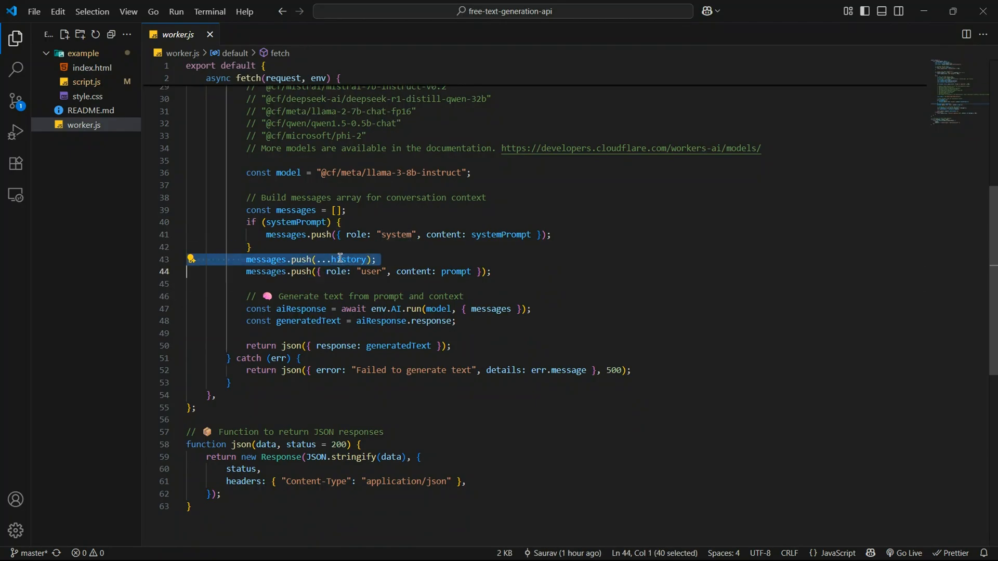
pyautogui.tripleClick(301, 275)
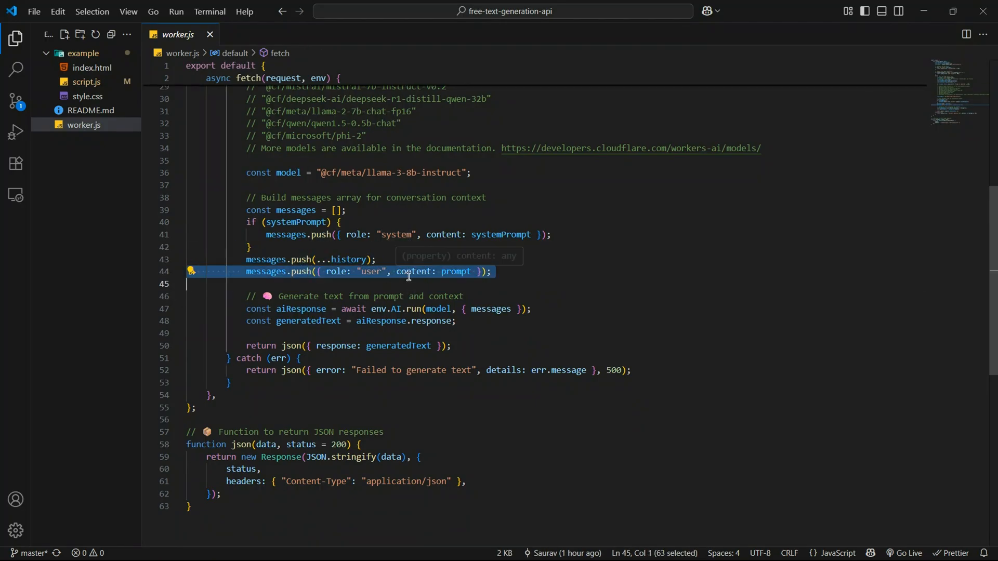
pyautogui.scroll(-2, 481, 280)
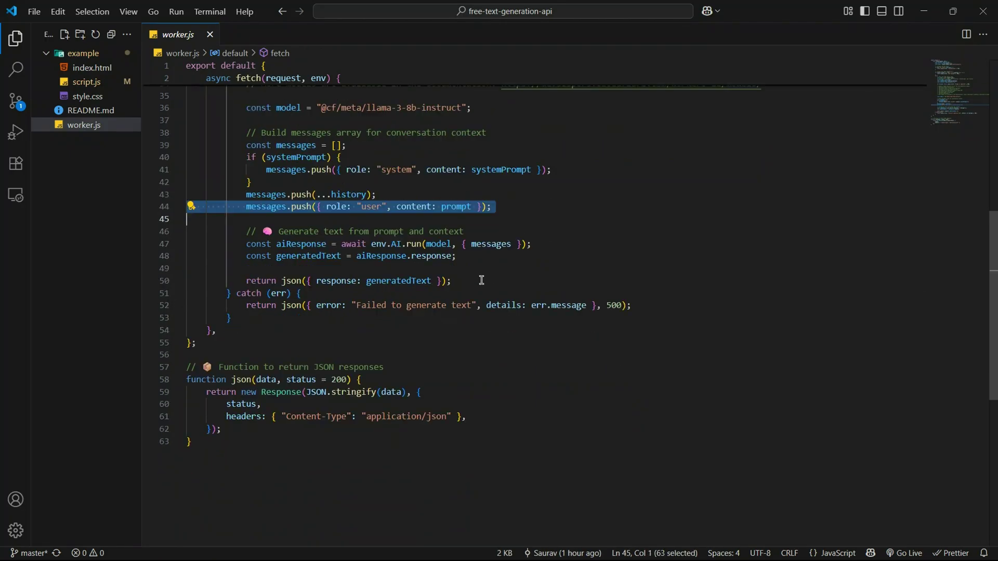
pyautogui.click(327, 244)
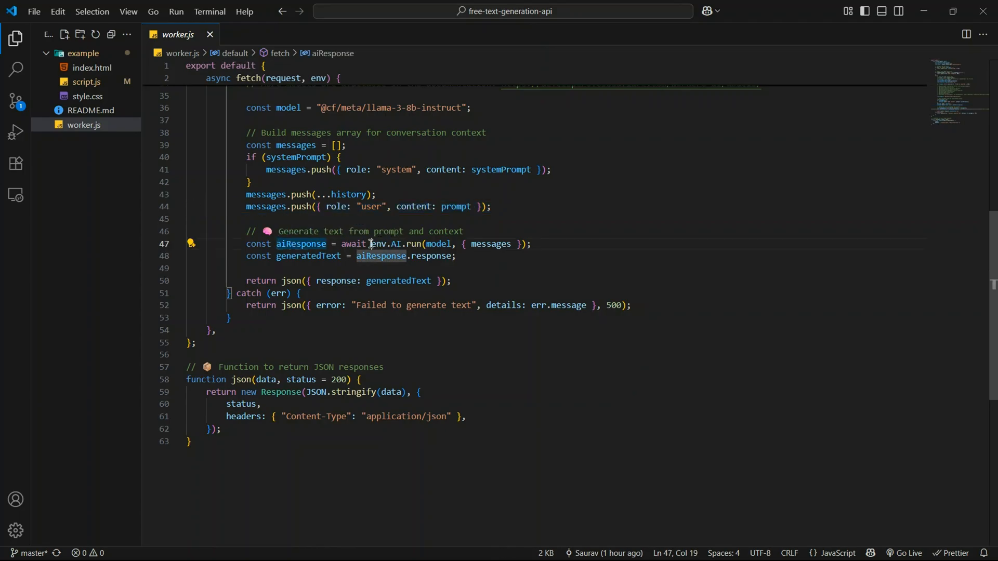
pyautogui.click(390, 244)
pyautogui.doubleClick(435, 244)
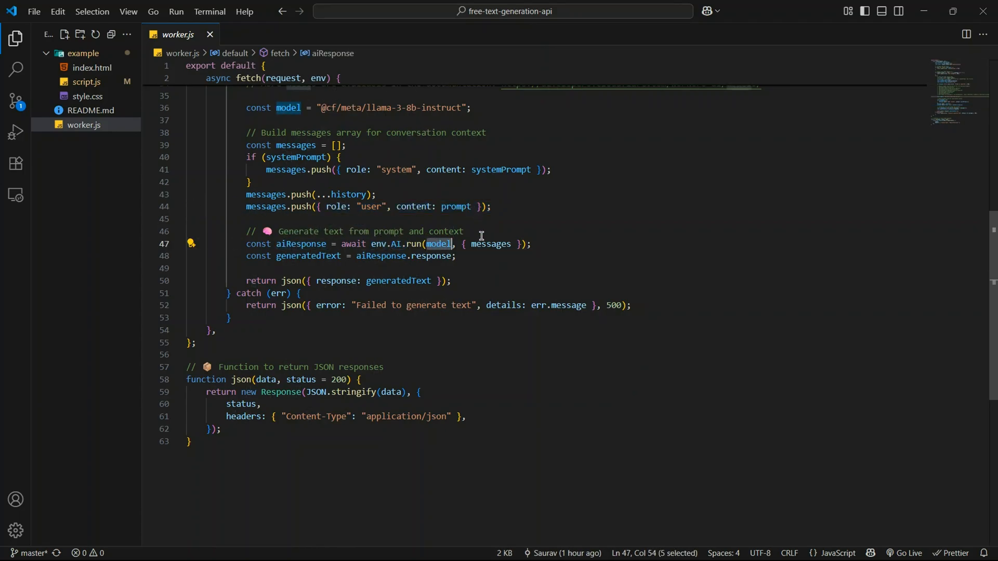
pyautogui.doubleClick(491, 245)
pyautogui.tripleClick(390, 244)
pyautogui.moveTo(237, 134); pyautogui.dragTo(491, 206)
# Review the generatedText response key and the failed-to-generate error handling.
pyautogui.click(346, 256)
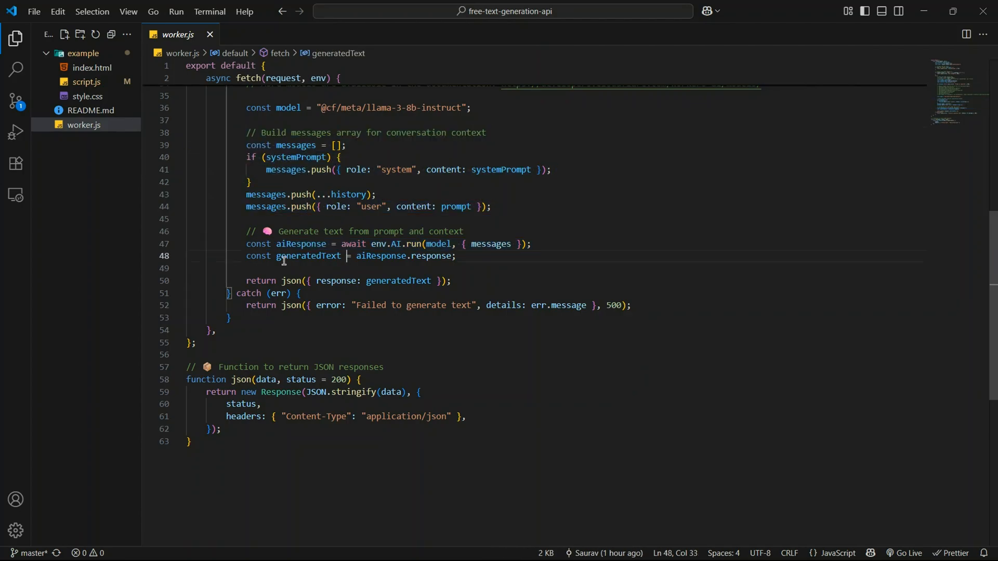
pyautogui.doubleClick(432, 257)
pyautogui.click(338, 281)
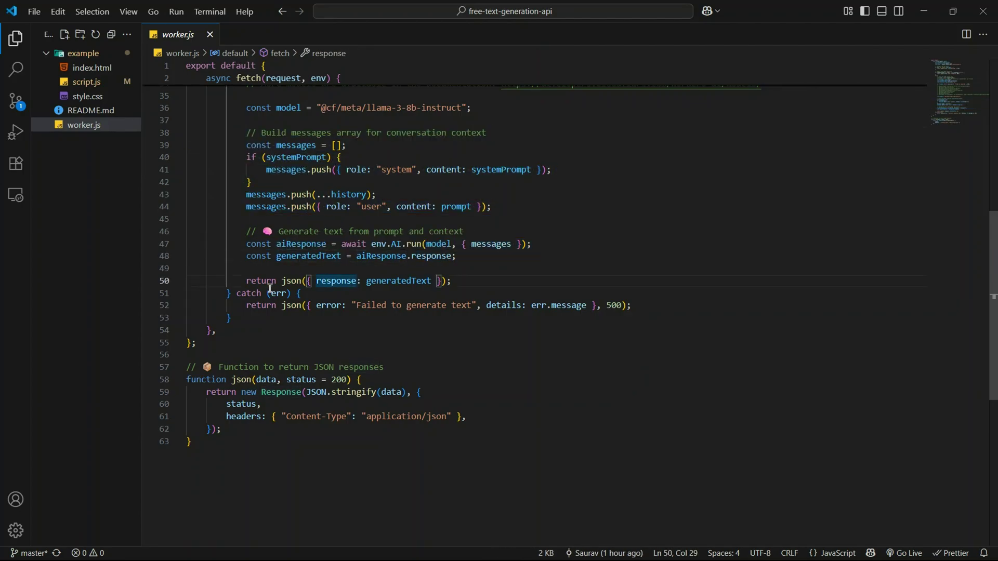
pyautogui.doubleClick(316, 281)
pyautogui.doubleClick(406, 280)
pyautogui.scroll(-1, 406, 297)
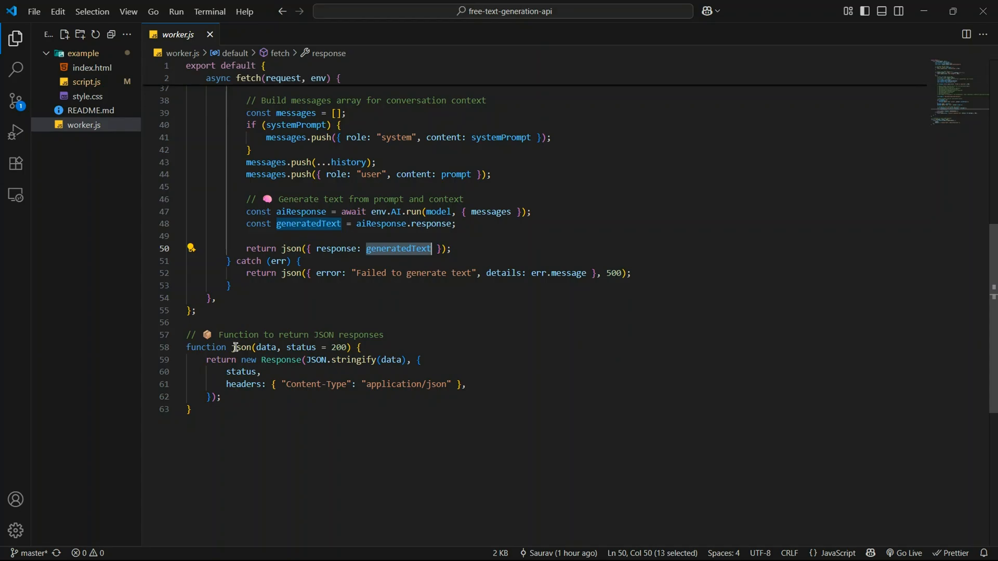
pyautogui.moveTo(204, 267); pyautogui.dragTo(569, 275)
pyautogui.tripleClick(359, 274)
pyautogui.scroll(-1, 375, 281)
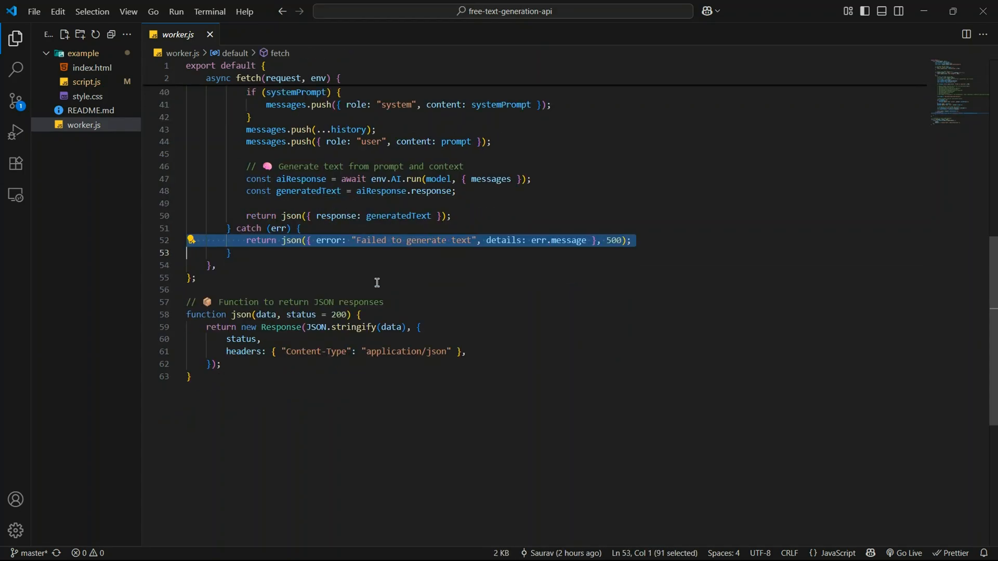
# Review the json response helper: its data and status parameters, JSON.stringify and returned Response.
pyautogui.moveTo(188, 289); pyautogui.dragTo(276, 380)
pyautogui.click(292, 216)
pyautogui.scroll(-1, 281, 337)
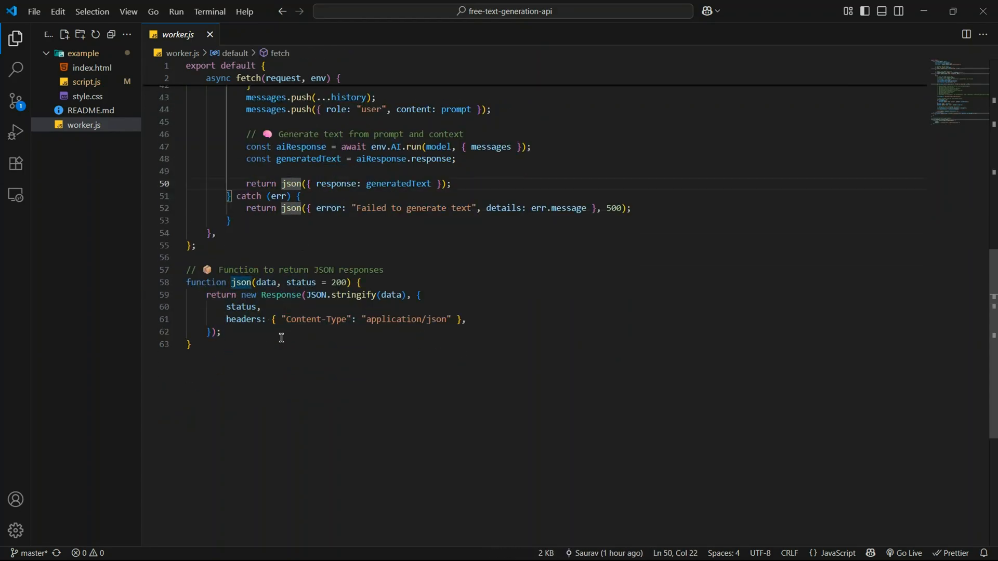
pyautogui.doubleClick(302, 283)
pyautogui.doubleClick(266, 282)
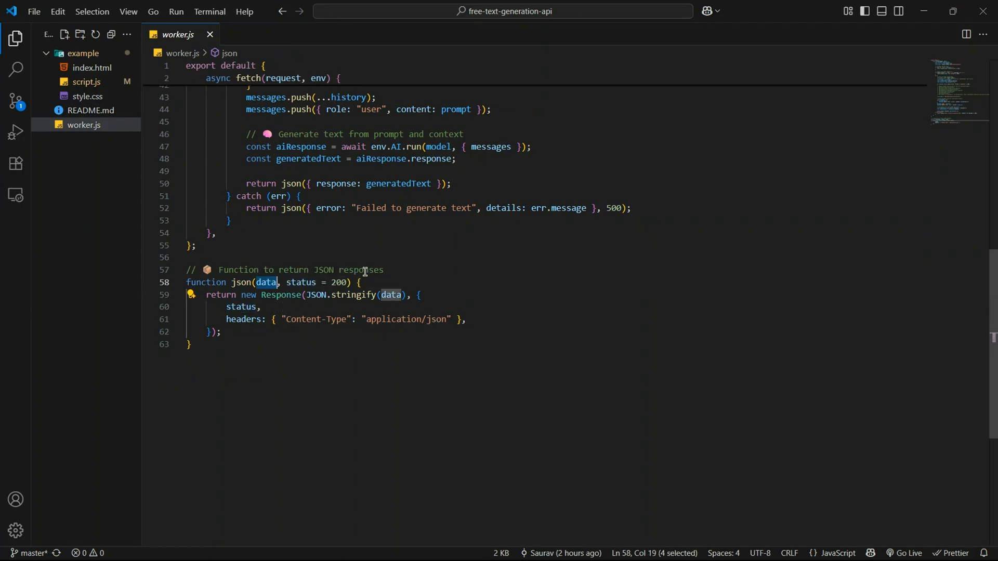
pyautogui.doubleClick(316, 295)
pyautogui.doubleClick(220, 295)
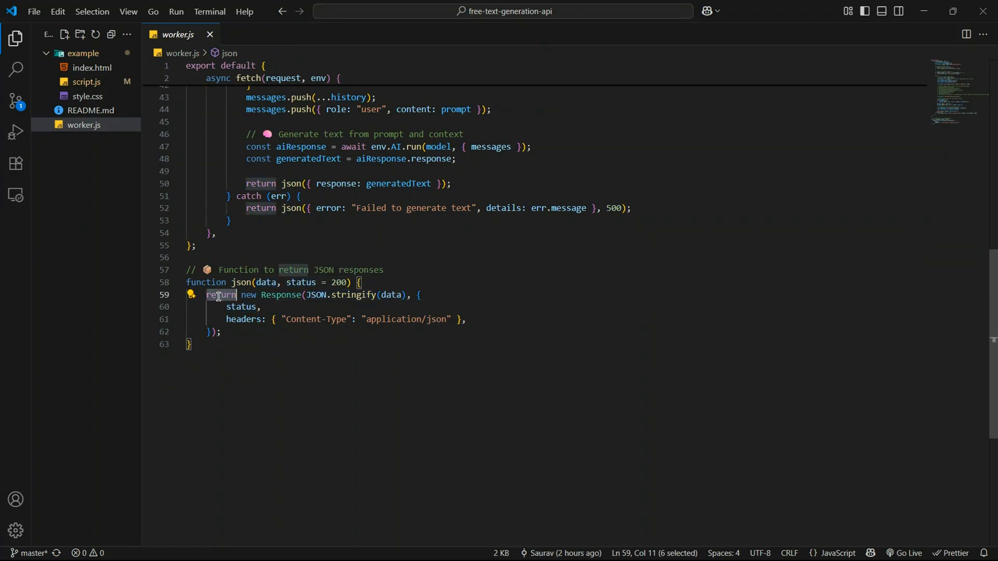
pyautogui.click(318, 332)
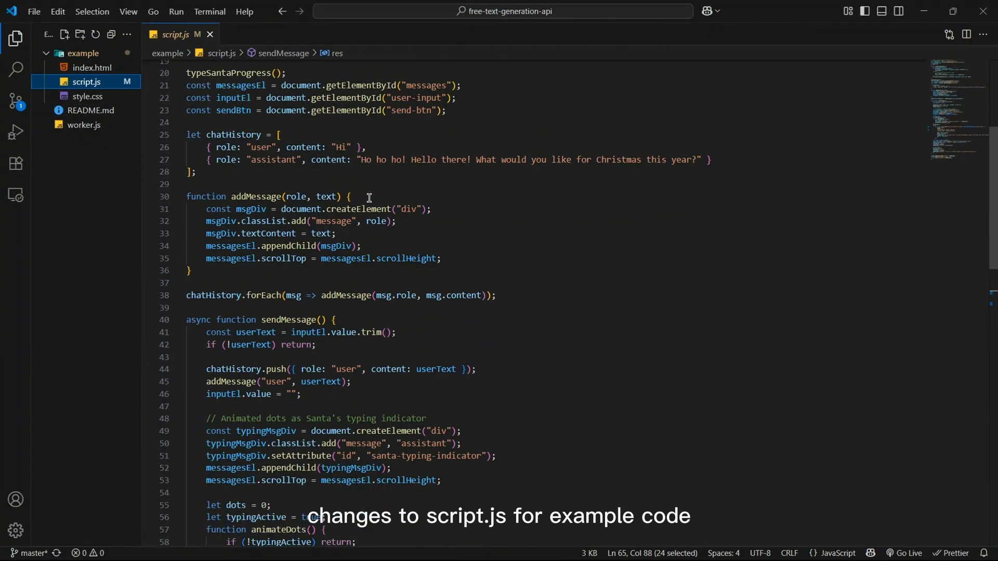
pyautogui.scroll(3, 369, 197)
pyautogui.scroll(-3, 369, 197)
pyautogui.scroll(-1, 369, 197)
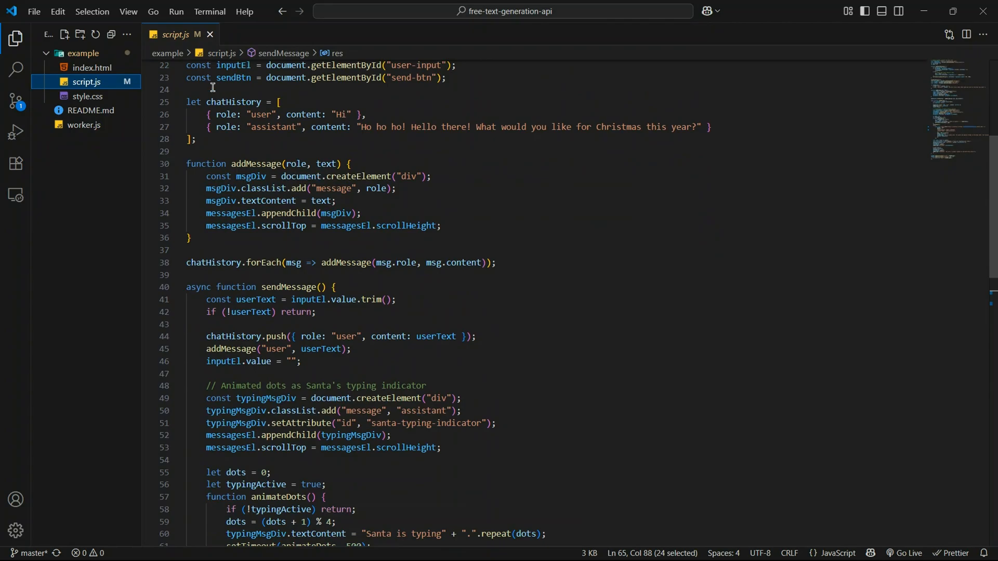
# In script.js, review the starting chatHistory messages and the worker domain in the fetch URL.
pyautogui.moveTo(213, 88); pyautogui.dragTo(277, 147)
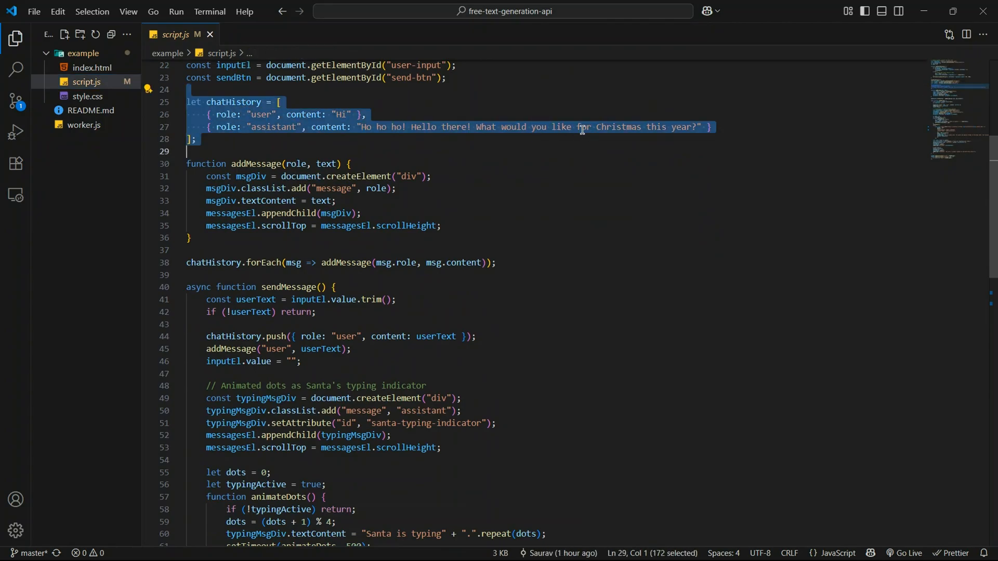
pyautogui.scroll(-1, 582, 130)
pyautogui.scroll(-1, 251, 180)
pyautogui.scroll(-1, 252, 182)
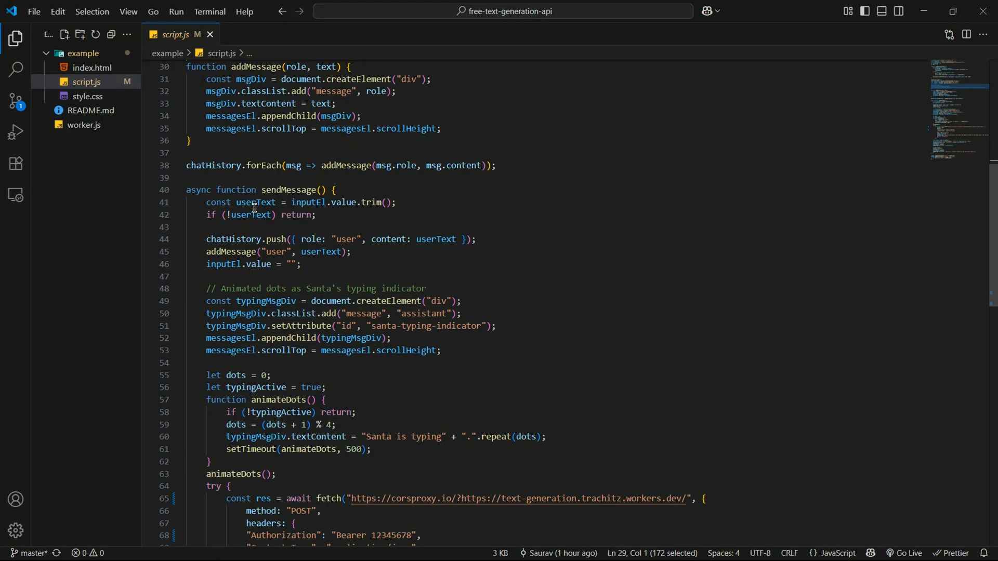
pyautogui.scroll(-1, 274, 187)
pyautogui.scroll(-3, 418, 281)
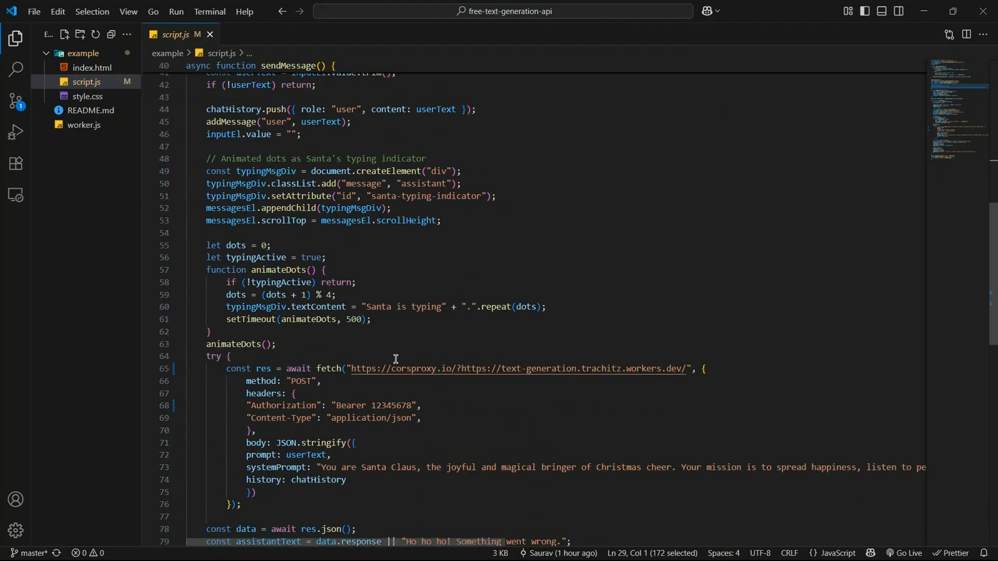
pyautogui.click(414, 369)
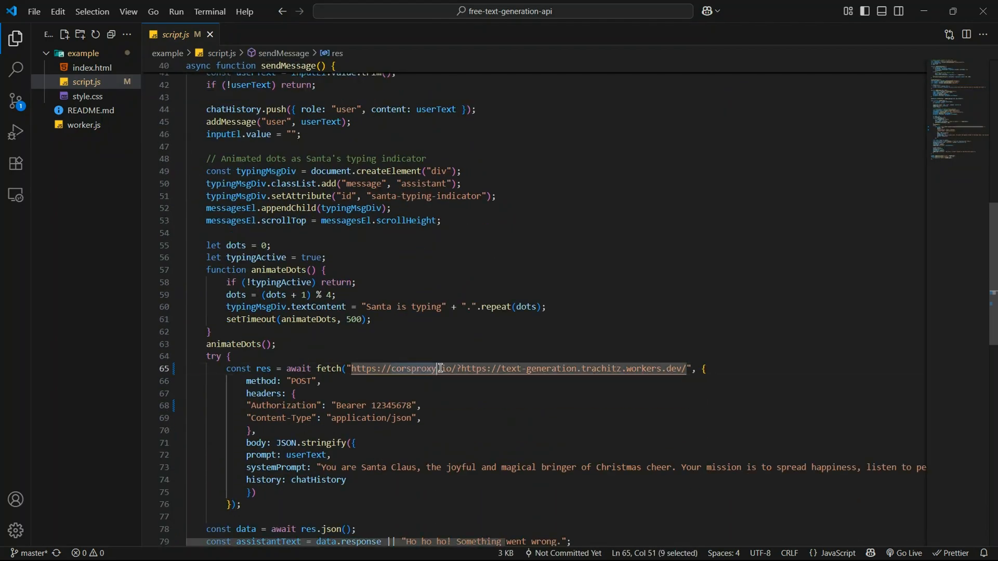
pyautogui.click(487, 369)
pyautogui.moveTo(501, 369); pyautogui.dragTo(624, 367)
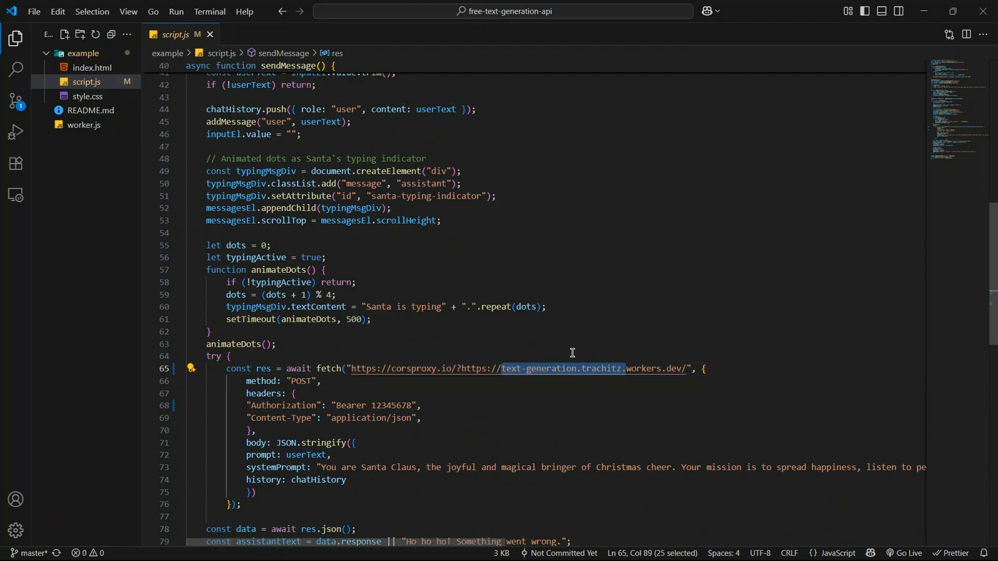
pyautogui.scroll(-2, 583, 375)
pyautogui.scroll(-2, 546, 351)
pyautogui.scroll(-2, 468, 336)
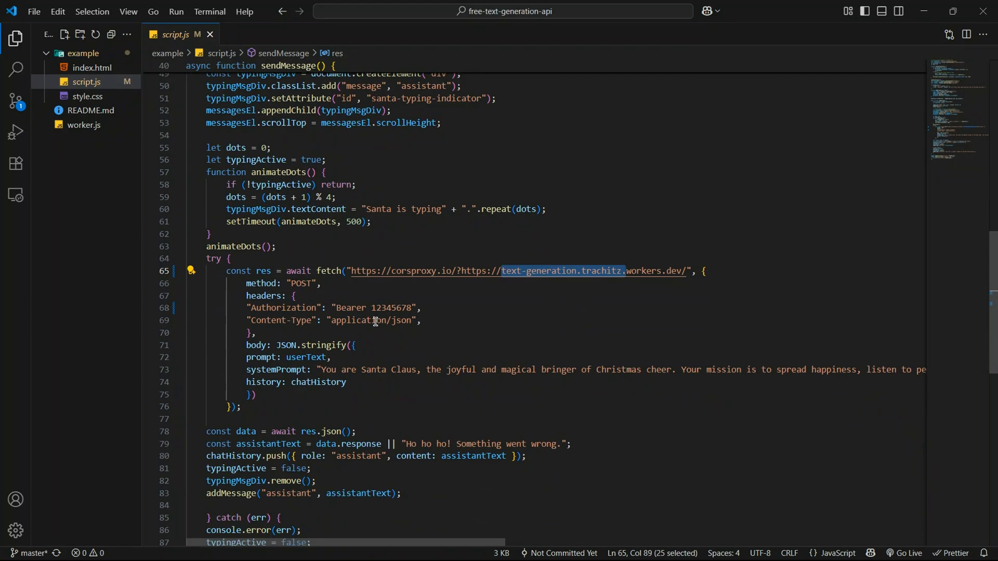
pyautogui.doubleClick(384, 307)
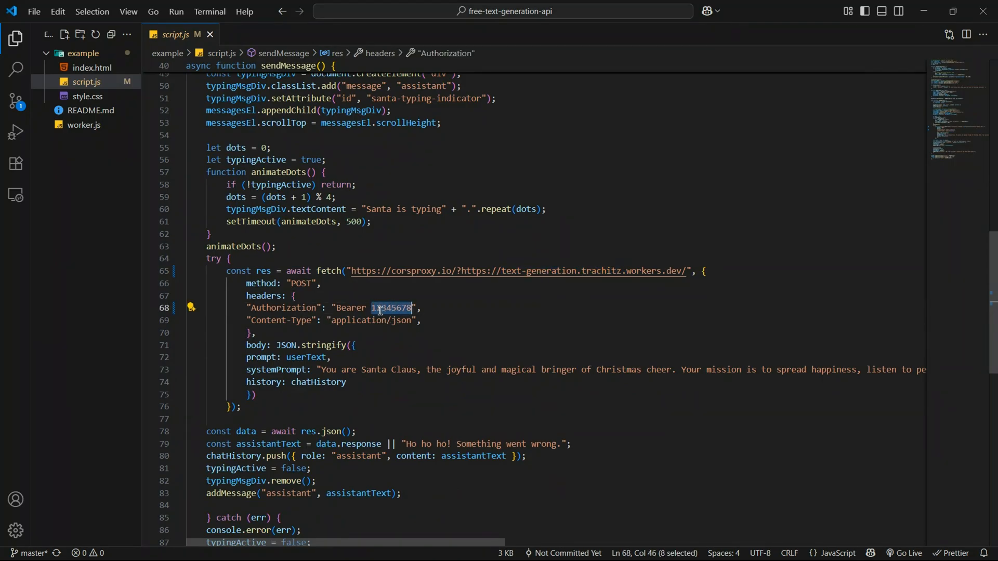
pyautogui.scroll(-2, 380, 310)
pyautogui.click(259, 304)
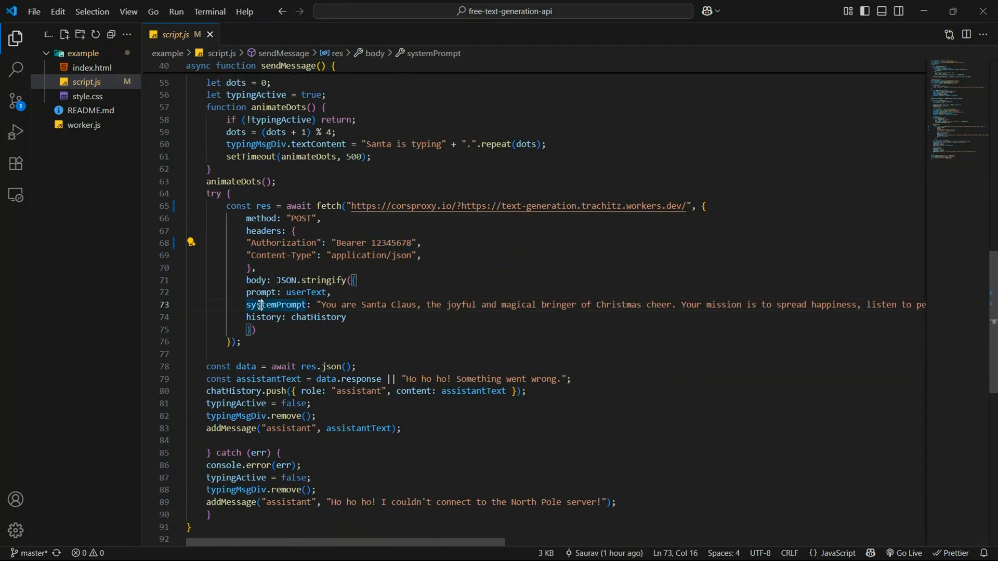
pyautogui.doubleClick(260, 304)
pyautogui.moveTo(321, 304); pyautogui.dragTo(427, 305)
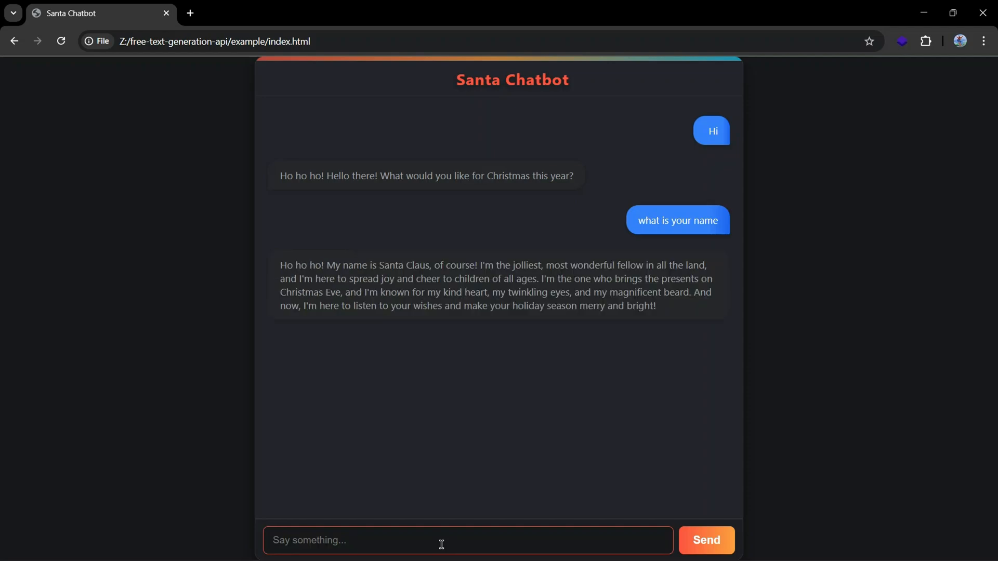
pyautogui.write('I am trachitz')
# Send Santa an introduction by name, then ask 'do u remember my name'.
pyautogui.press('Return')
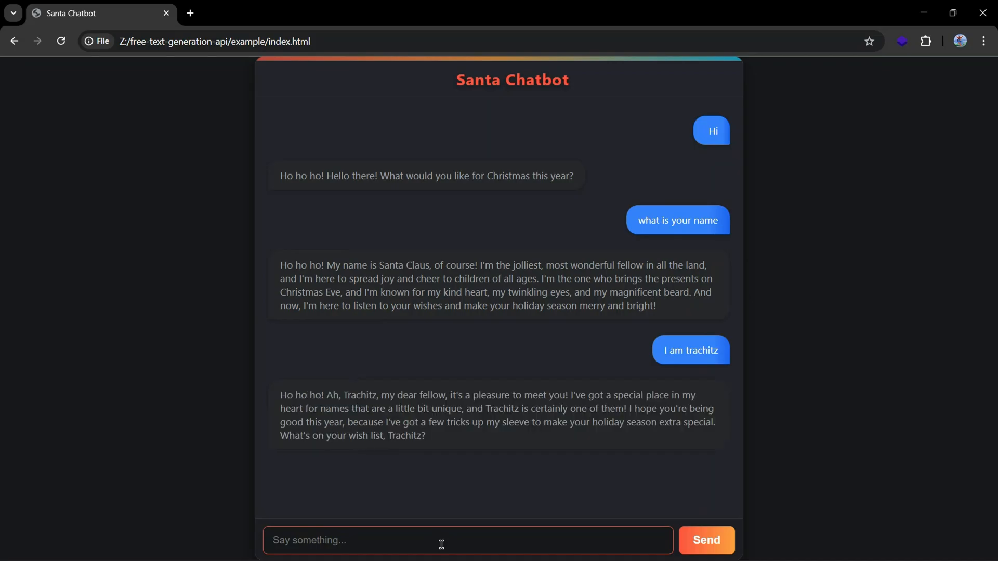
pyautogui.write('do u remember my name')
pyautogui.press('Return')
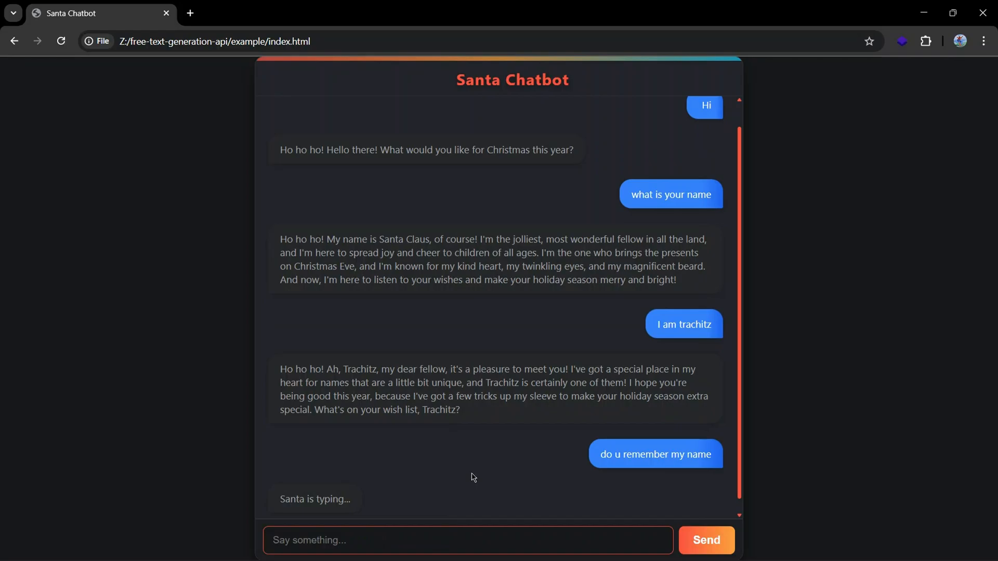